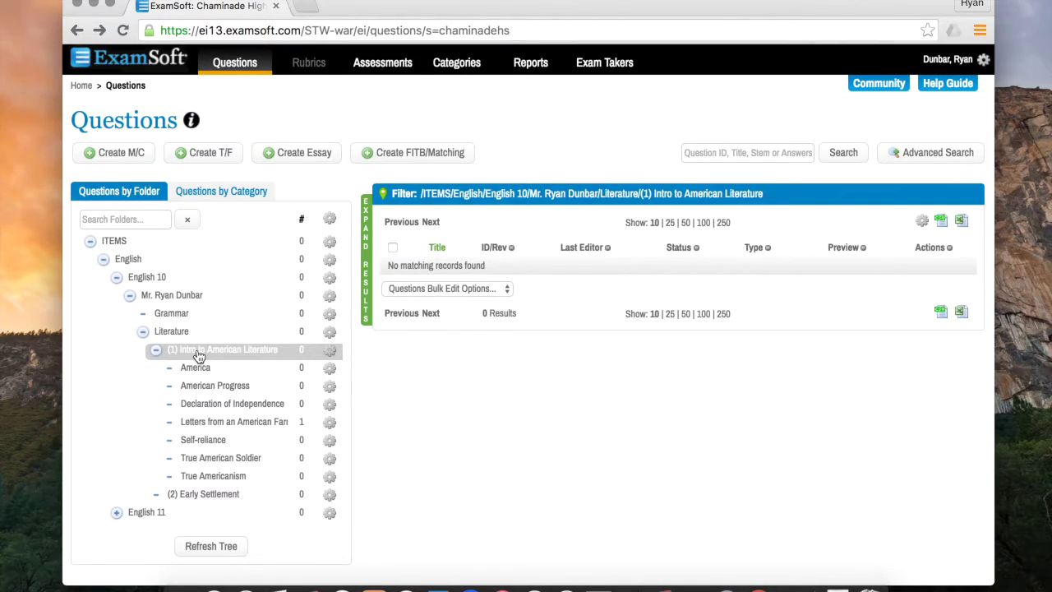
From the (1) Intro to American Literature folder's gear menu, create a new Fill in the Blank question
left_click(328, 352)
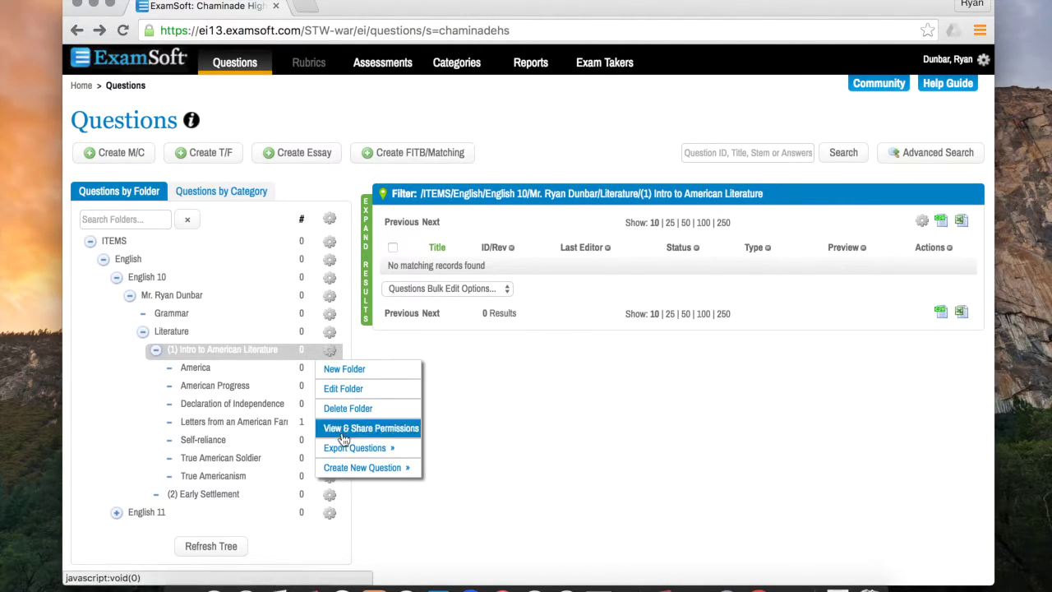
mouse_move(344, 475)
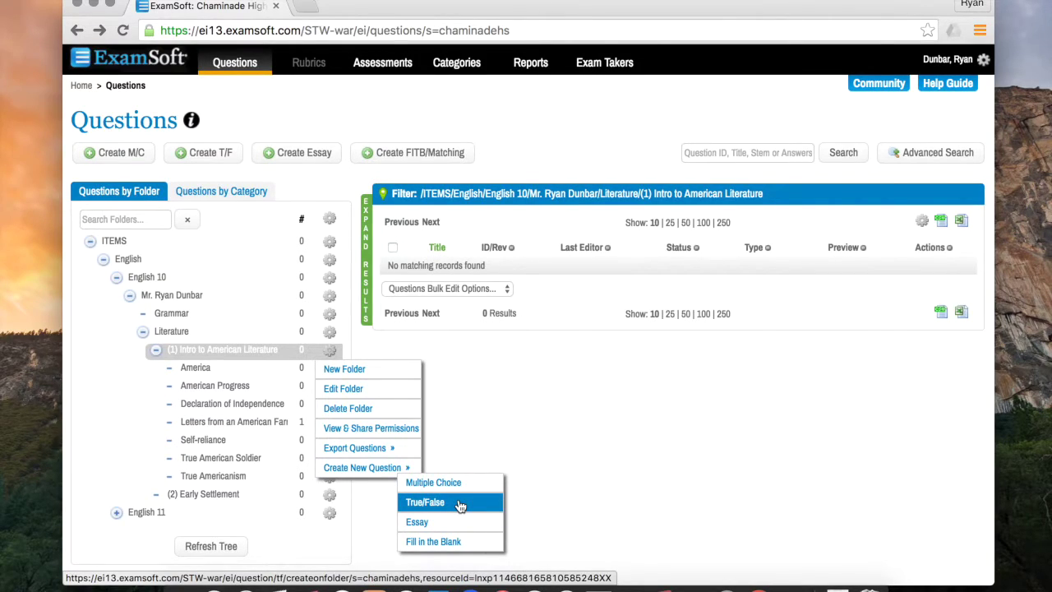
left_click(433, 542)
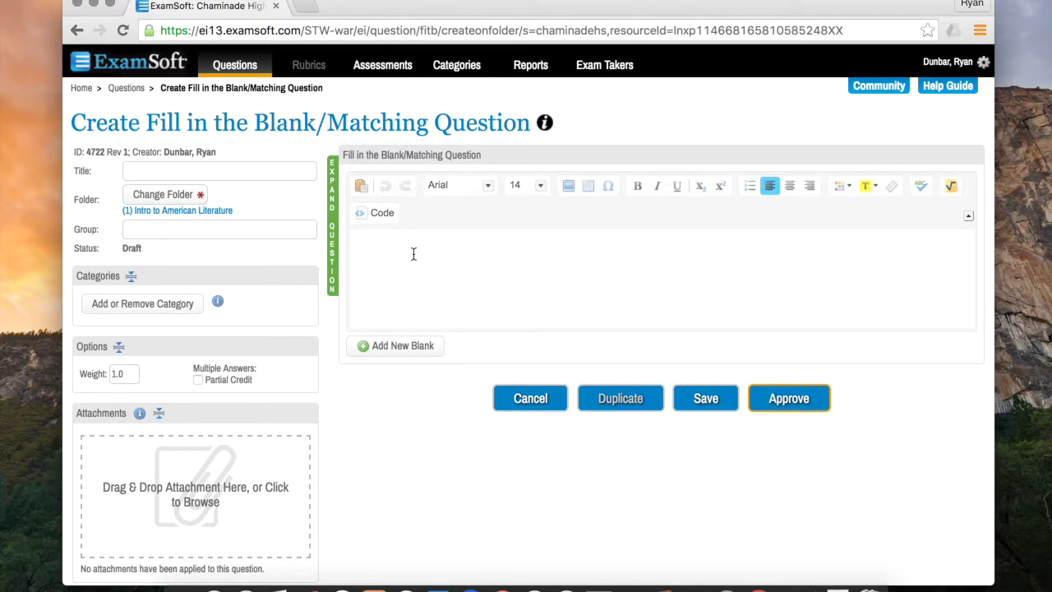
Type 'The poem _____ compares America to a mother seated in "the adamant of Time."' and add blank 1 at the gap
type("The peom")
key("BackSpace")
key("BackSpace")
key("BackSpace")
type("oem _____ compares ")
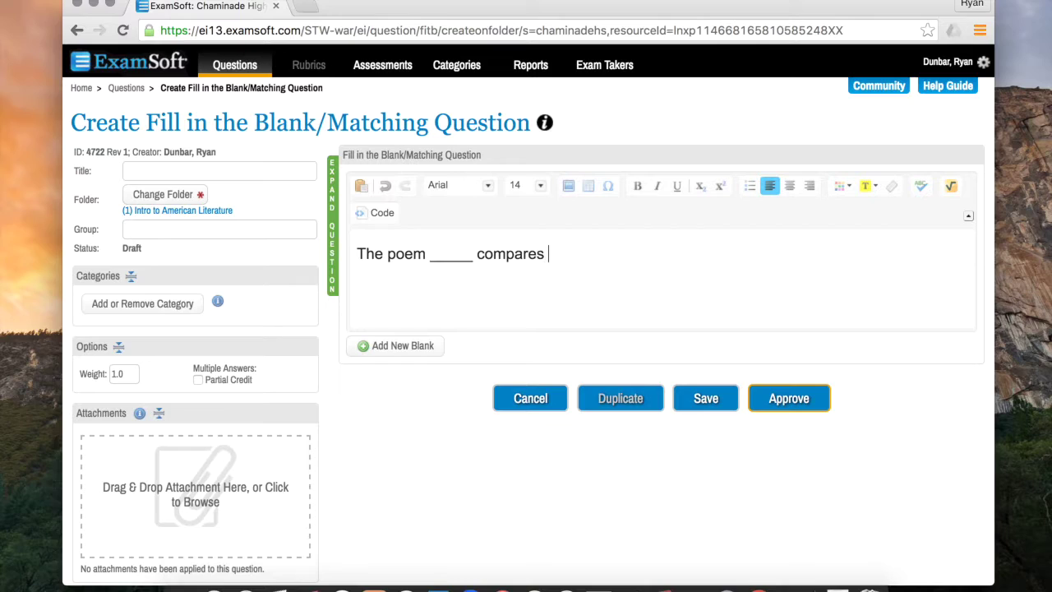
type("America to a mother sea")
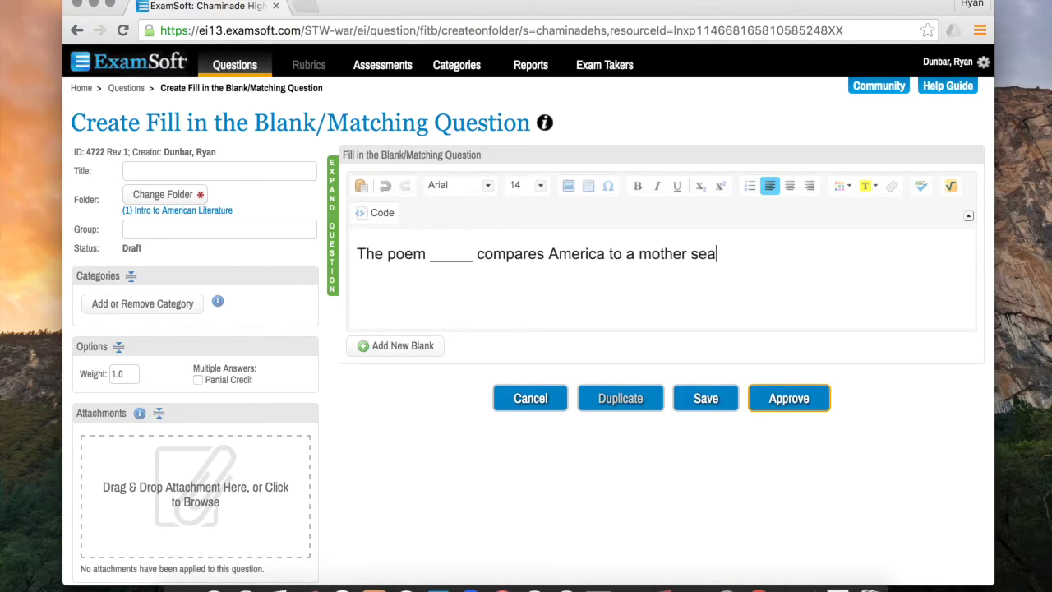
type("ted in \"the a")
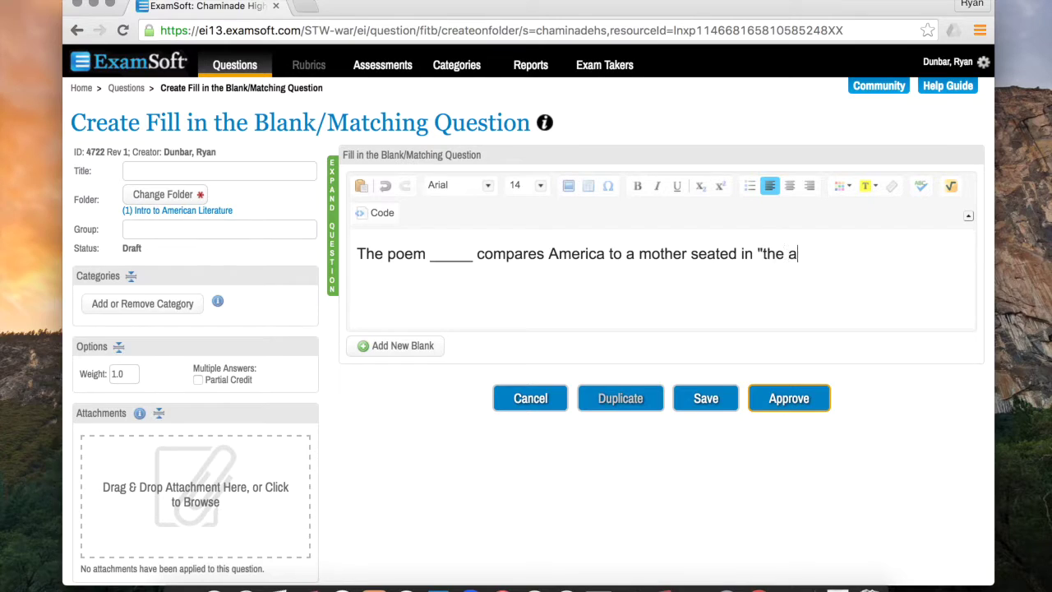
type("s")
key("BackSpace")
type("damant of Time.\"")
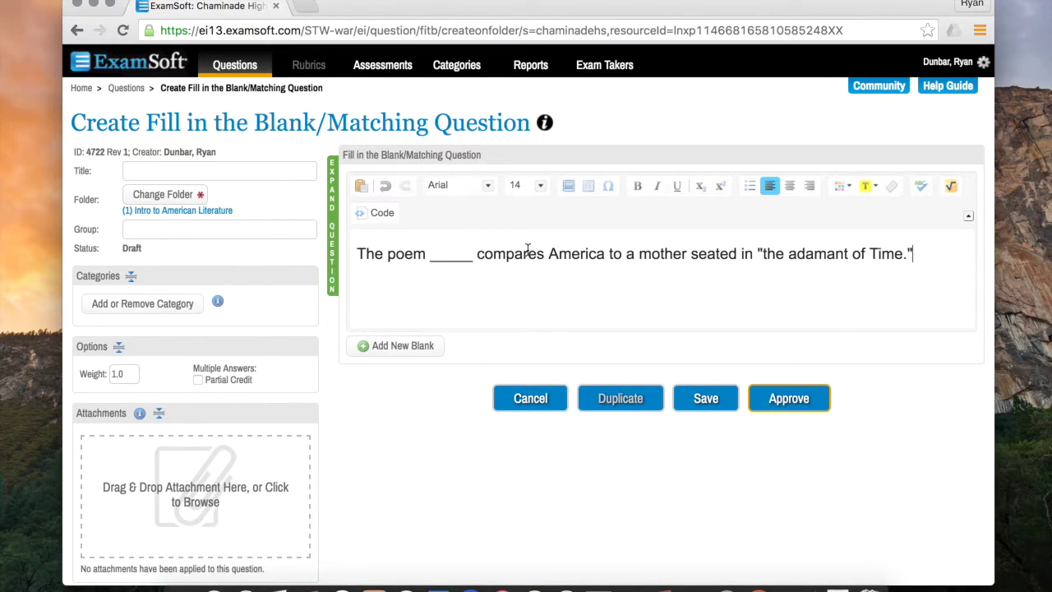
left_click(472, 254)
left_click(385, 348)
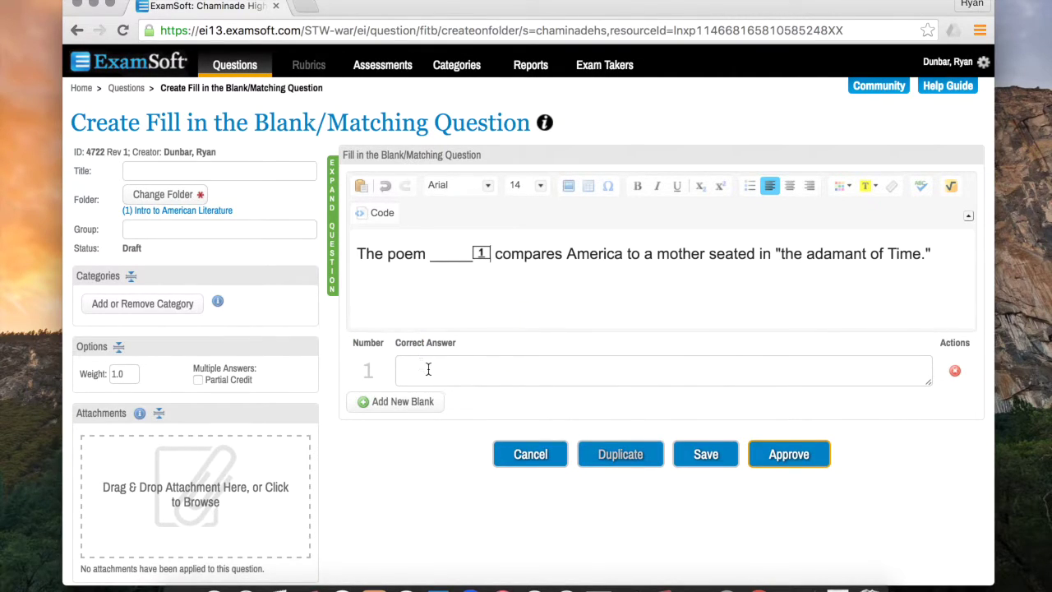
Enter America as the correct answer for blank 1
left_click(429, 372)
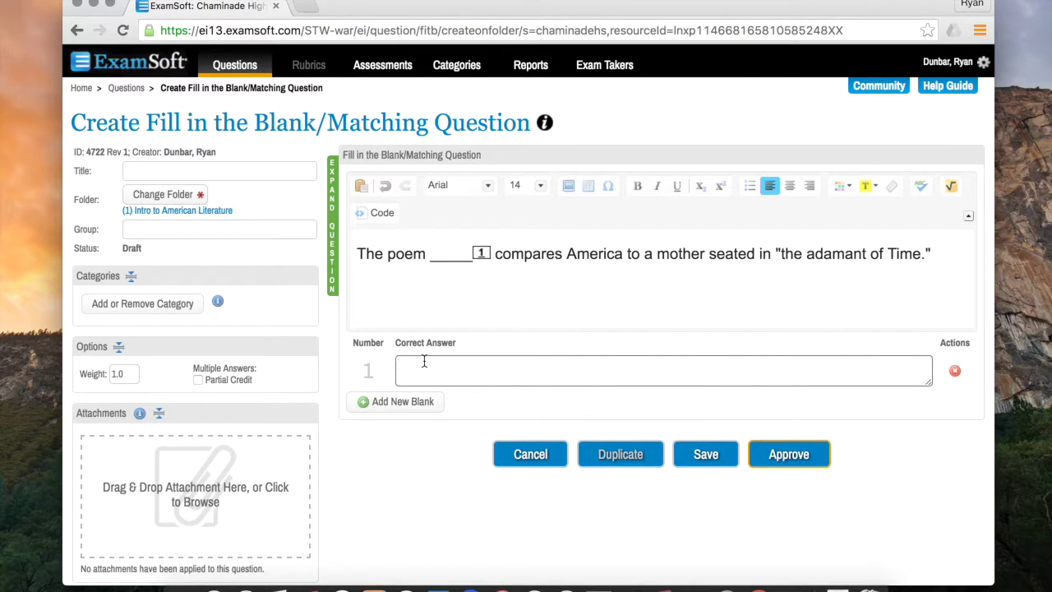
type("America")
scroll(425, 369, "up", 5)
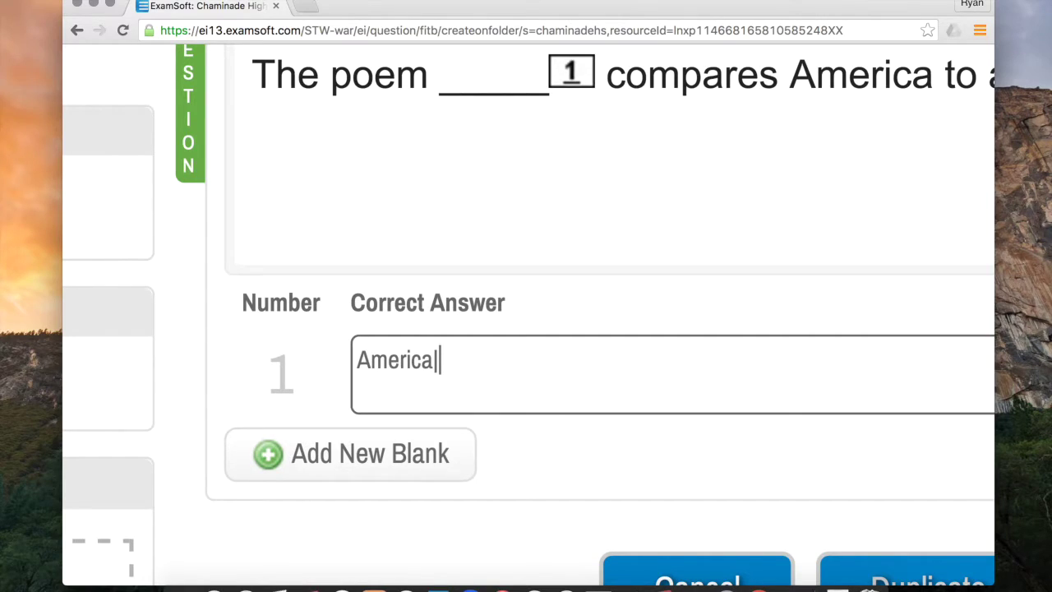
Extend blank 1's answer to America|"America" so the quoted form is also accepted
type("\"America")
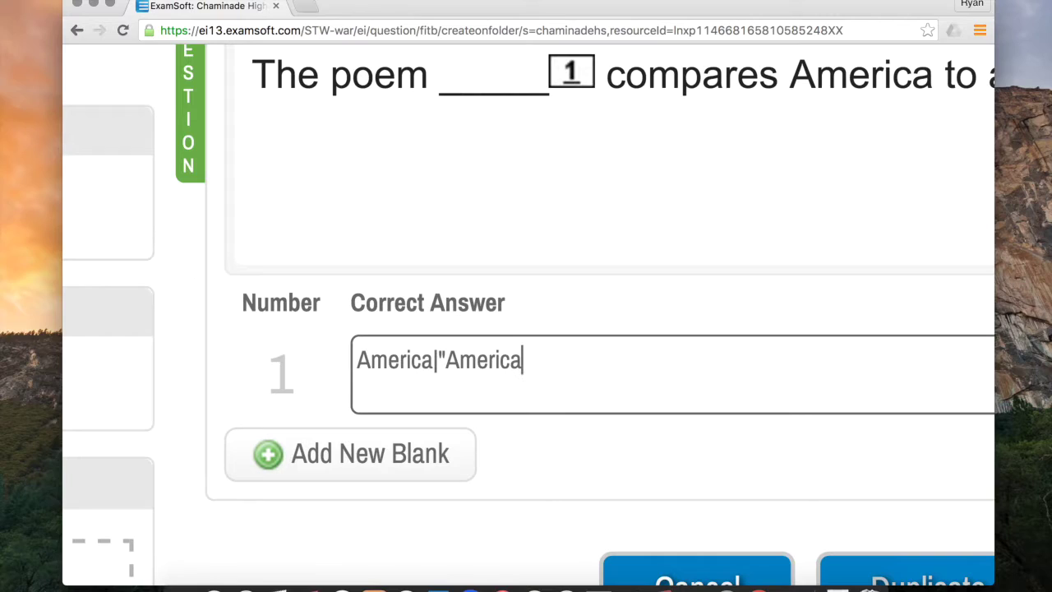
type("\"")
scroll(327, 208, "down", 5)
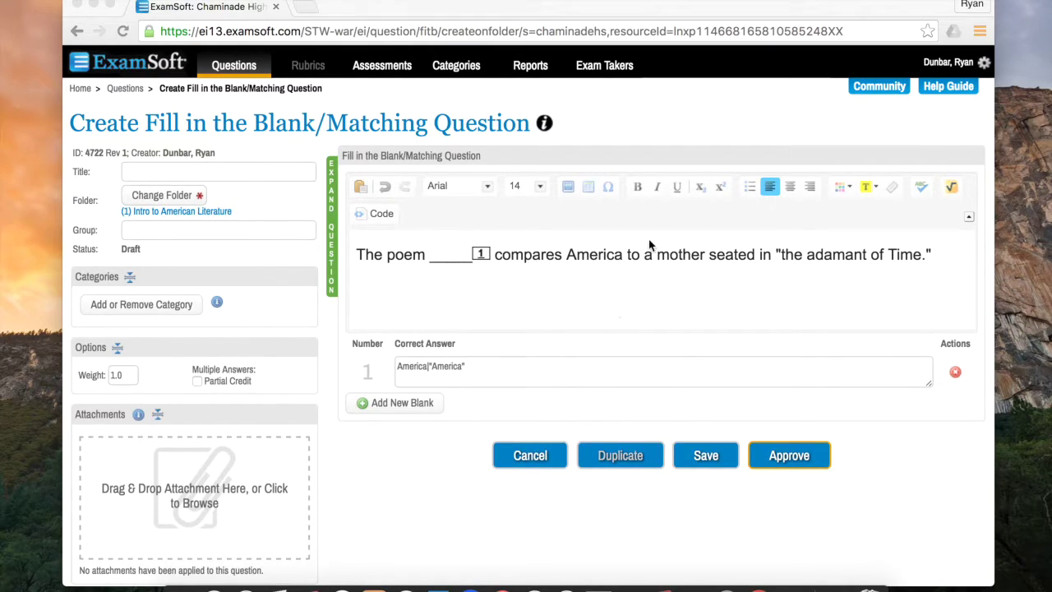
triple_click(641, 259)
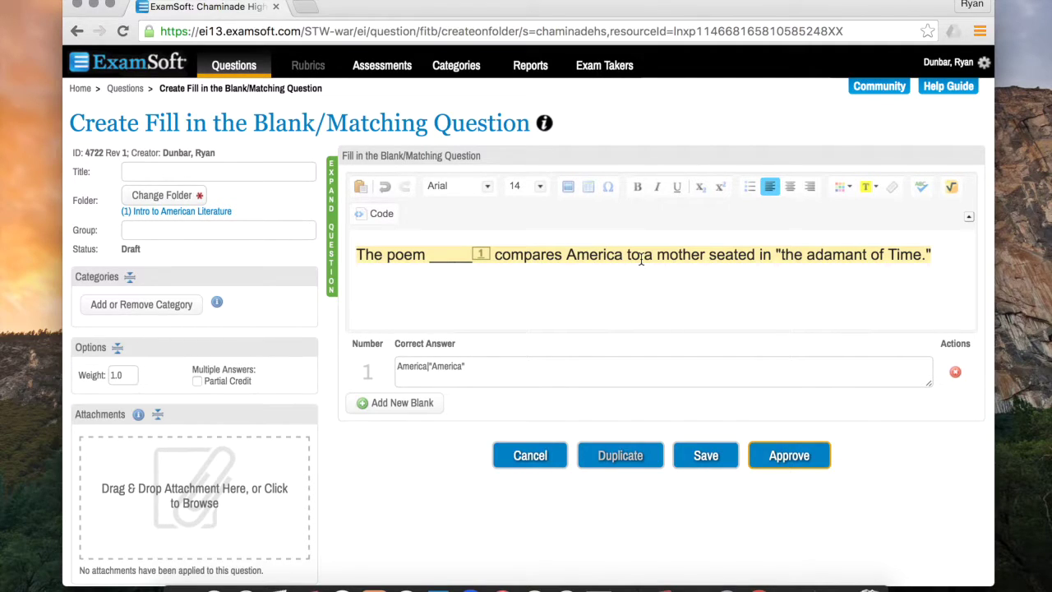
Delete the question sentence, clear blank 1's answer text and remove blank 1
key("BackSpace")
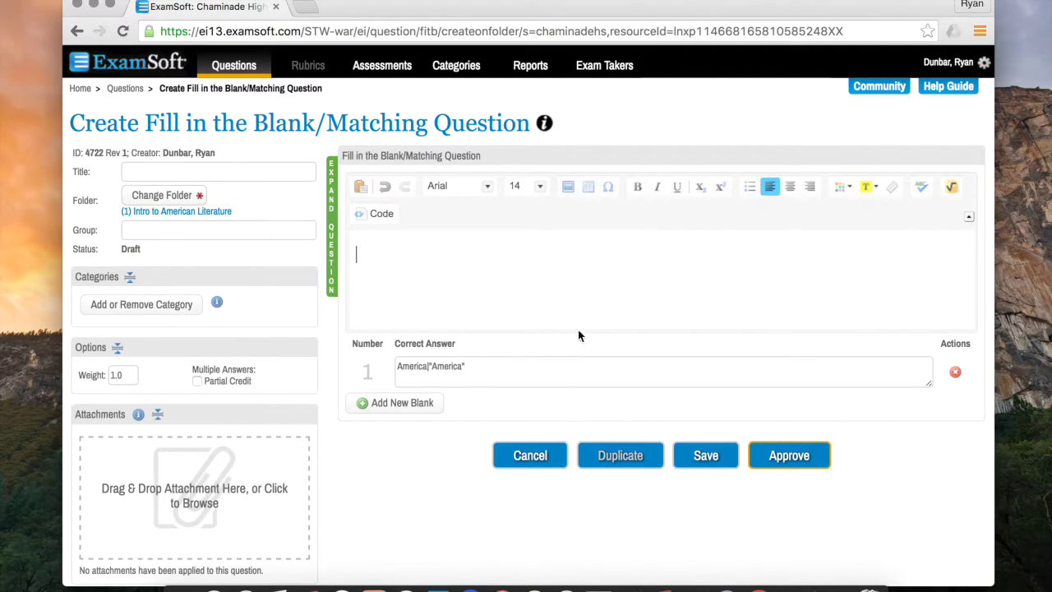
left_click(513, 370)
key("super+a")
key("BackSpace")
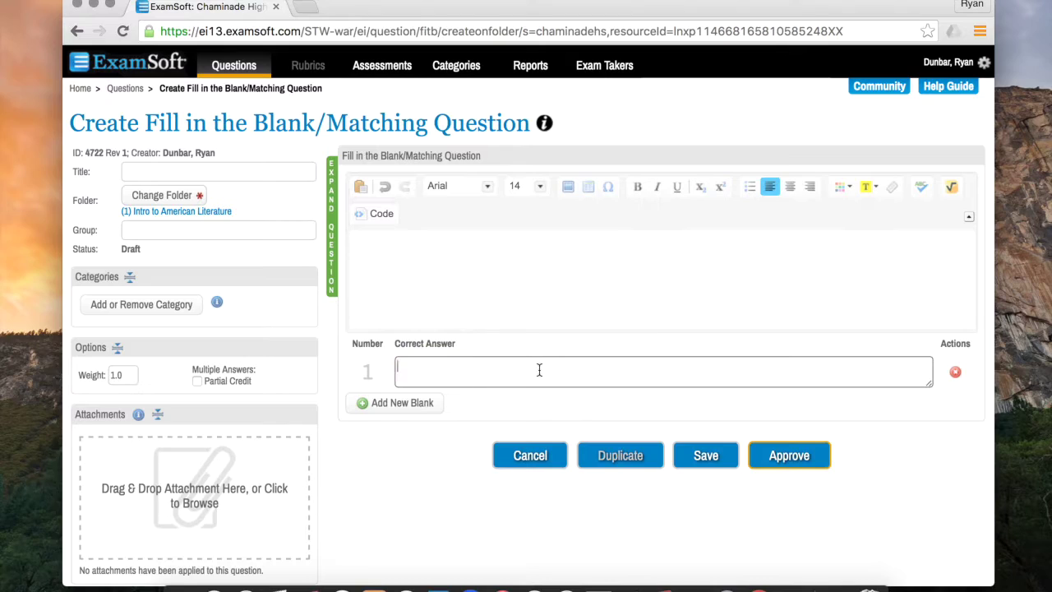
left_click(955, 373)
left_click(437, 279)
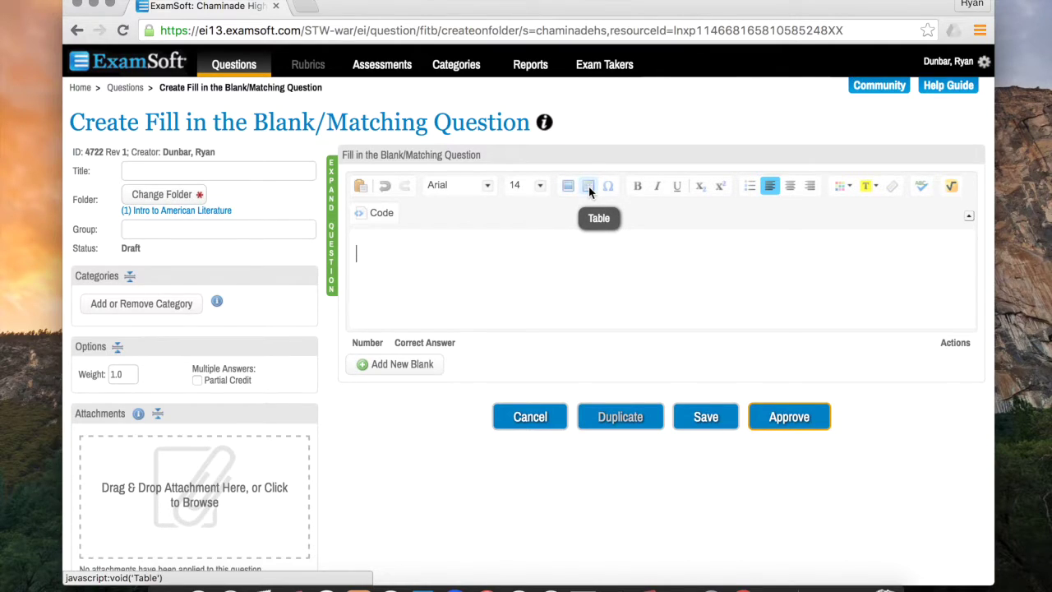
left_click(588, 190)
Insert a table with 2 rows and 3 columns into the question
type("2")
left_click(429, 256)
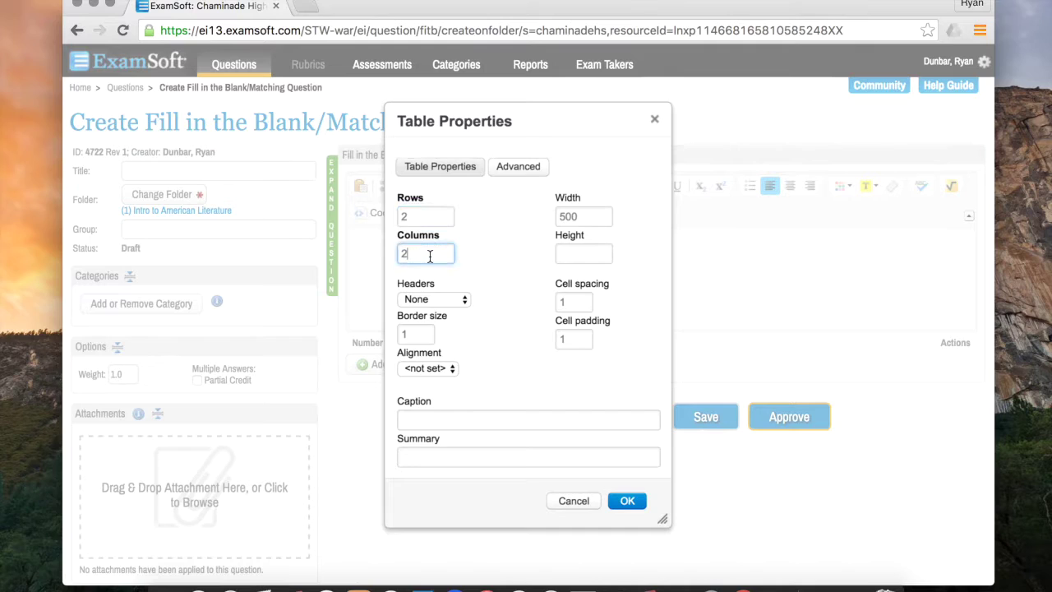
key("BackSpace")
type("3")
left_click(622, 500)
left_click(435, 251)
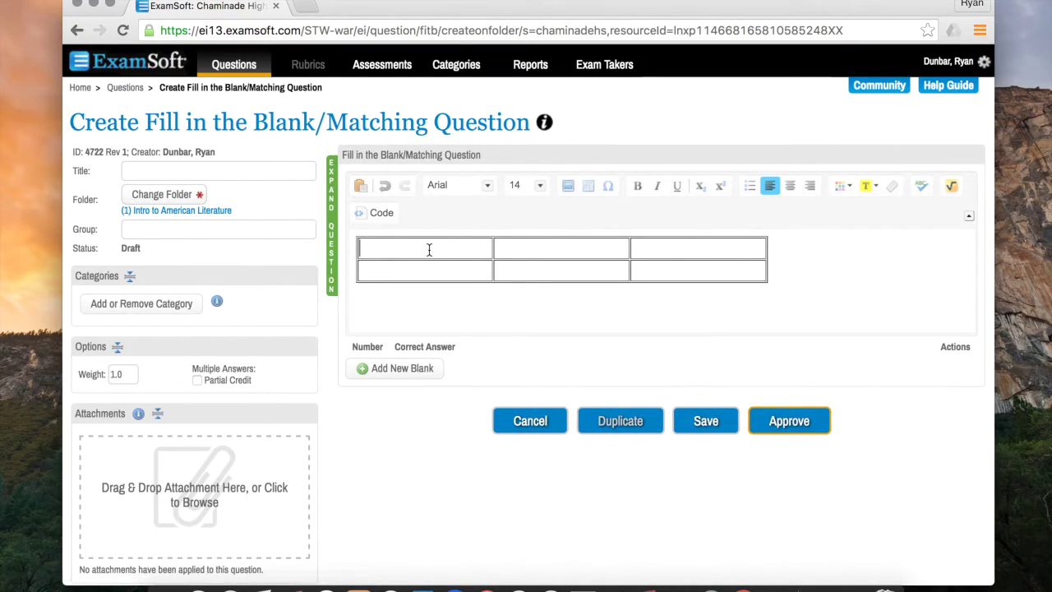
type("A. ")
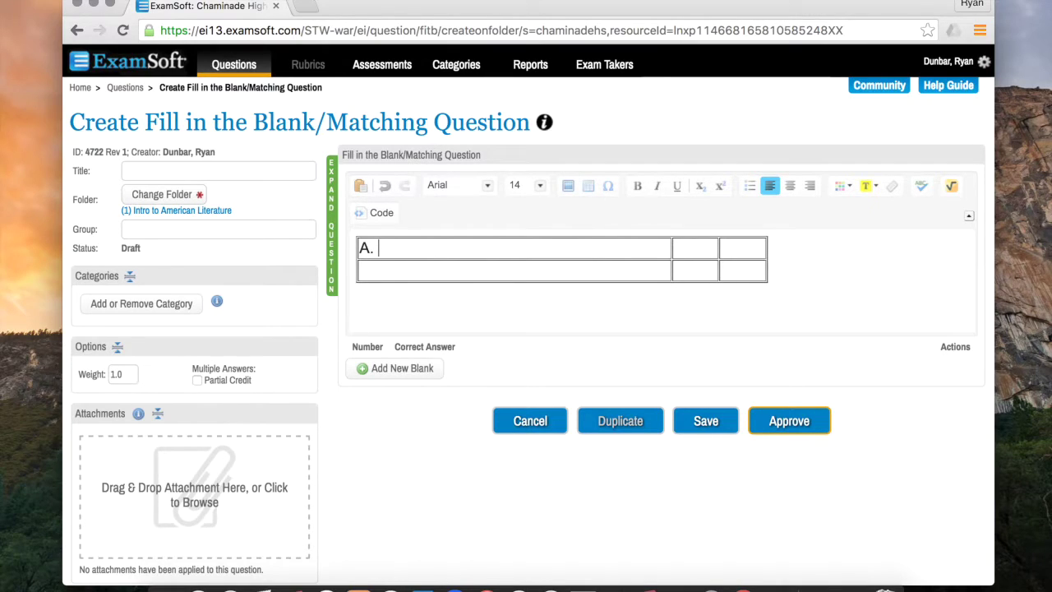
type("Emerson")
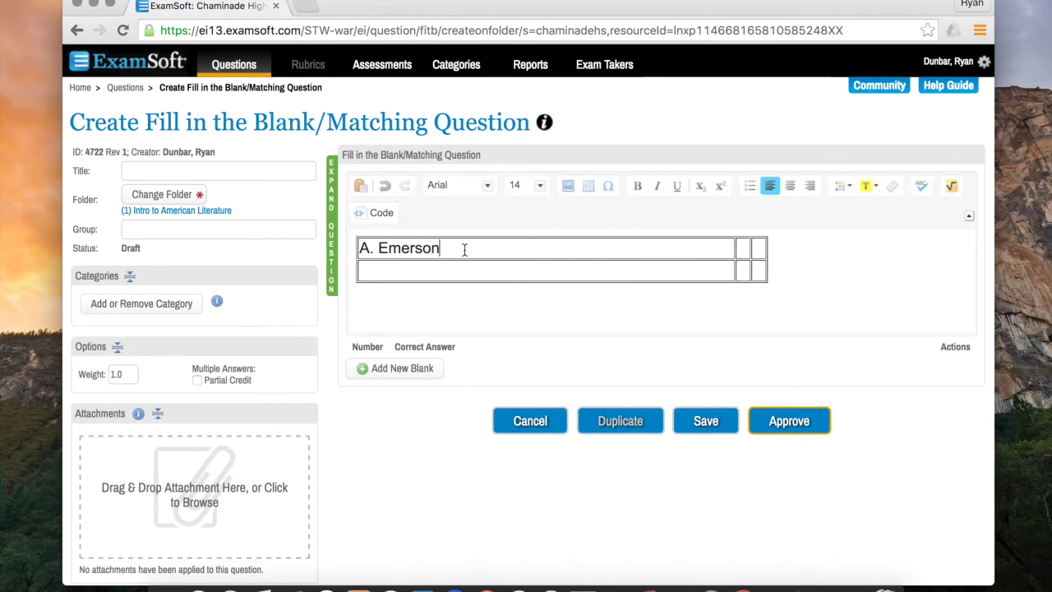
left_click(742, 247)
type("B. ")
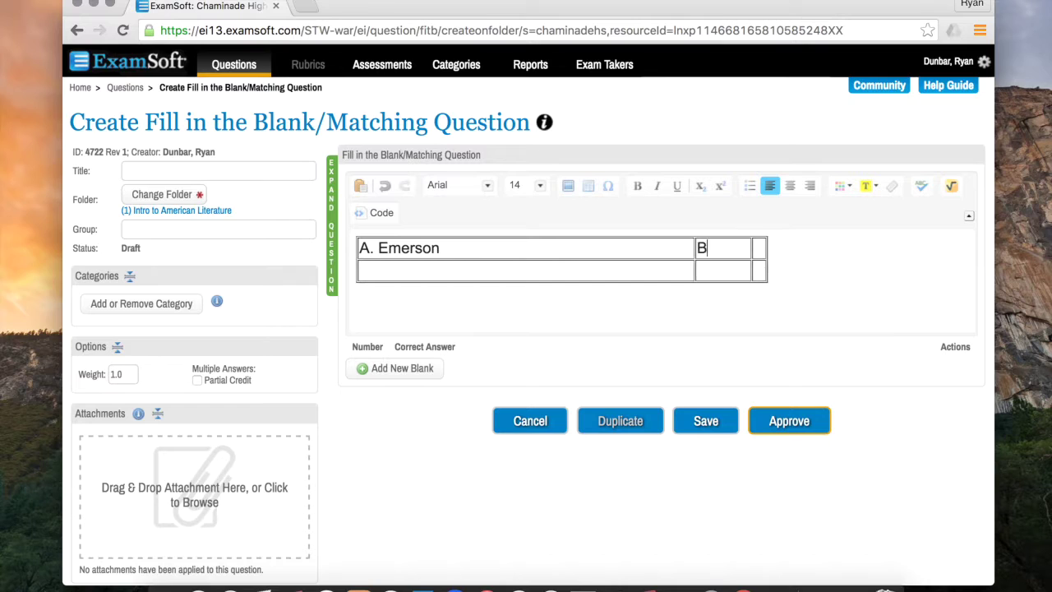
type("Gast")
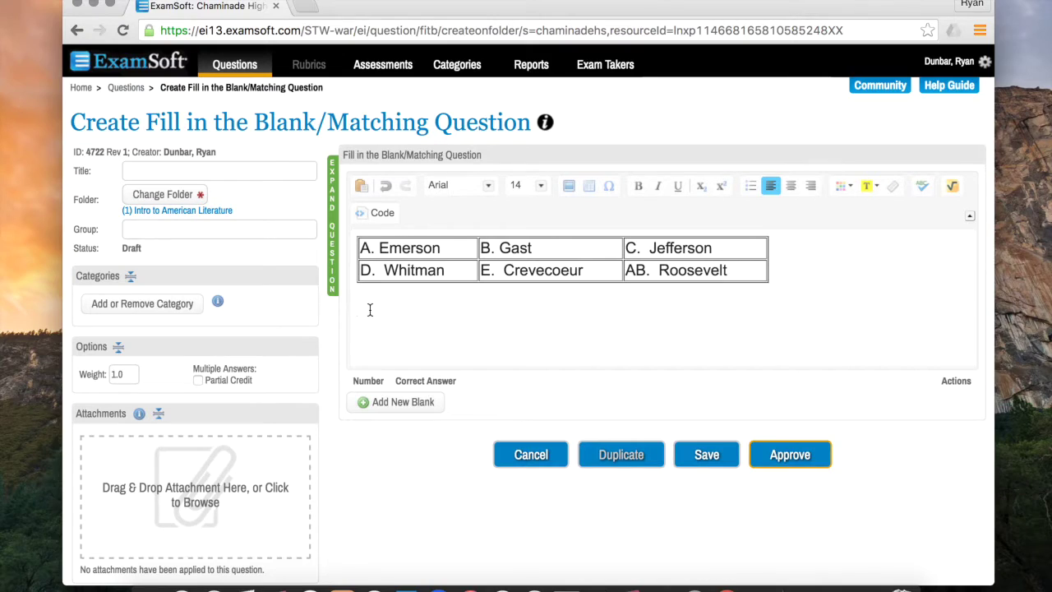
type("\"America\"")
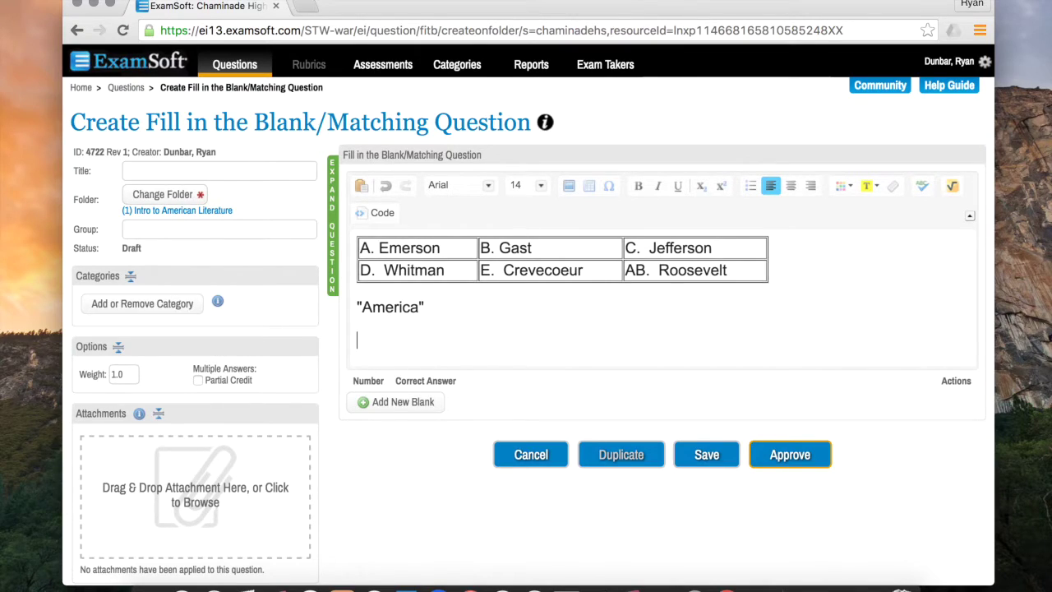
Add "True Americanism" on a new line directly below "America"
key("Return")
type("\"")
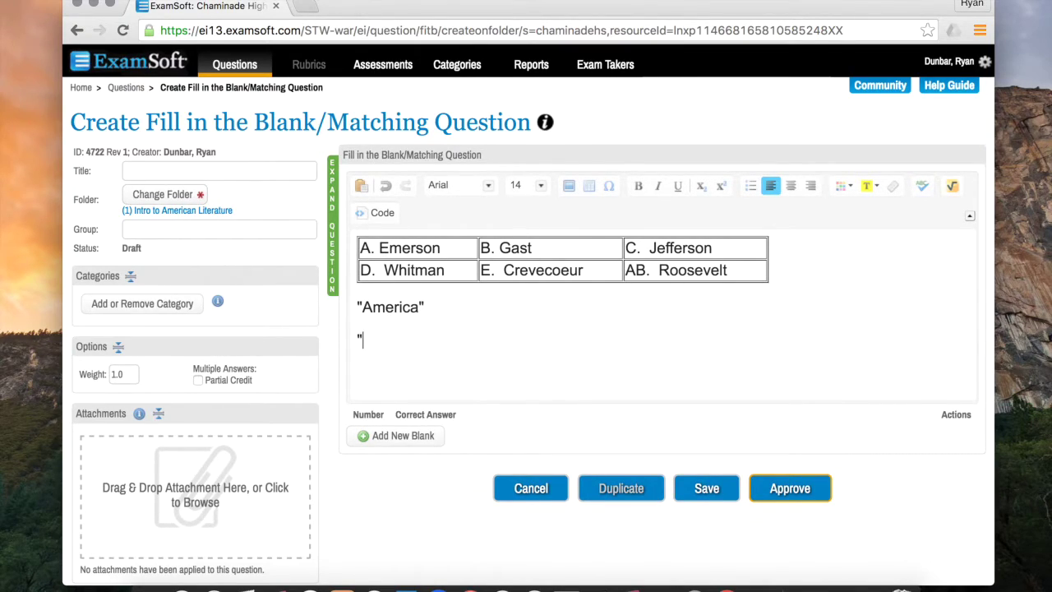
type("R")
key("BackSpace")
type("True Americanism")
type("\"")
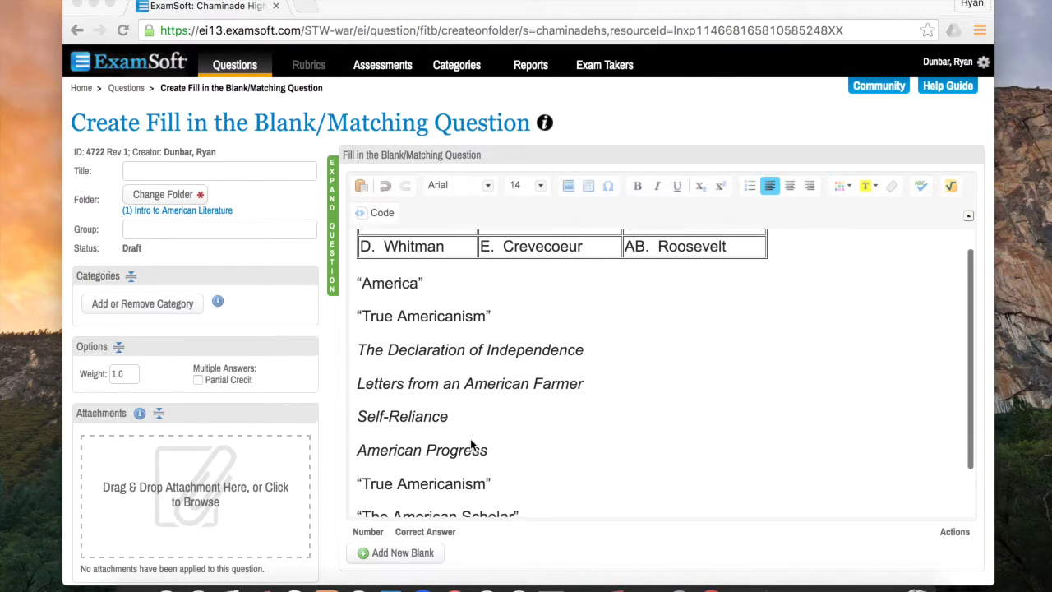
scroll(471, 444, "up", 1)
scroll(471, 445, "down", 1)
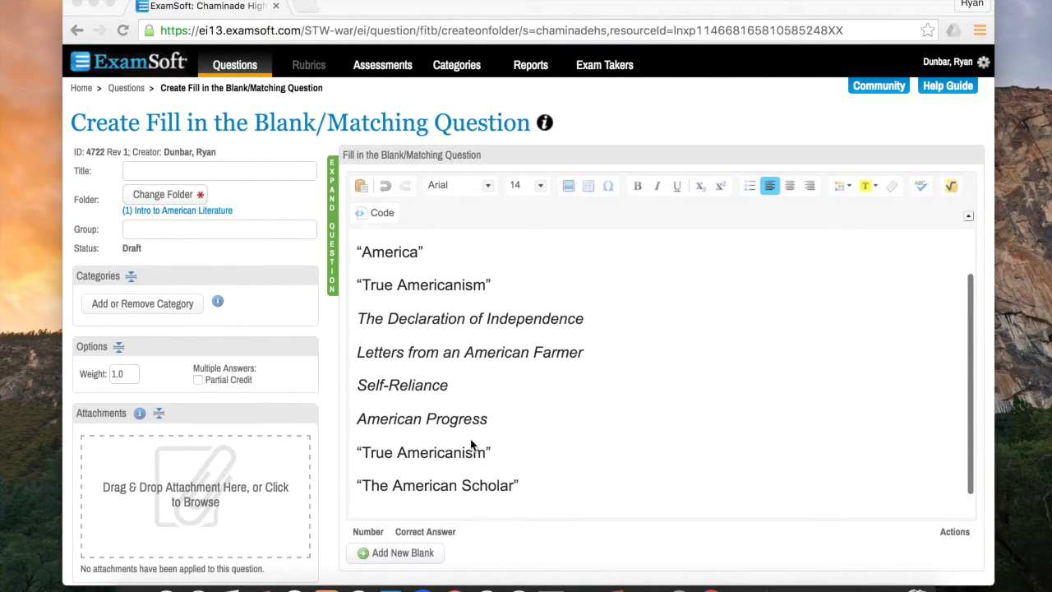
scroll(470, 444, "up", 2)
scroll(471, 445, "down", 2)
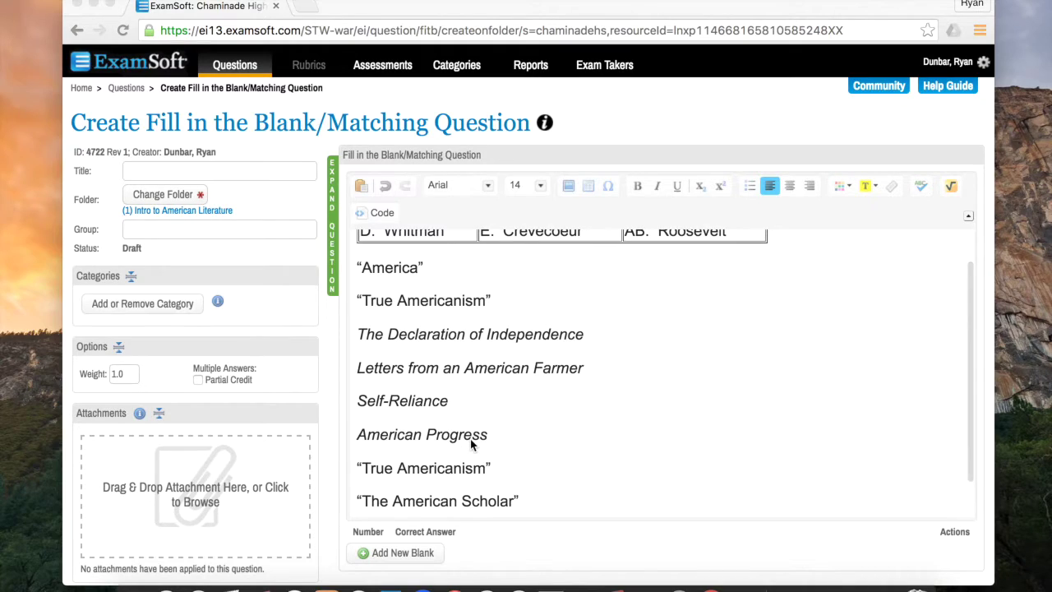
scroll(470, 444, "up", 2)
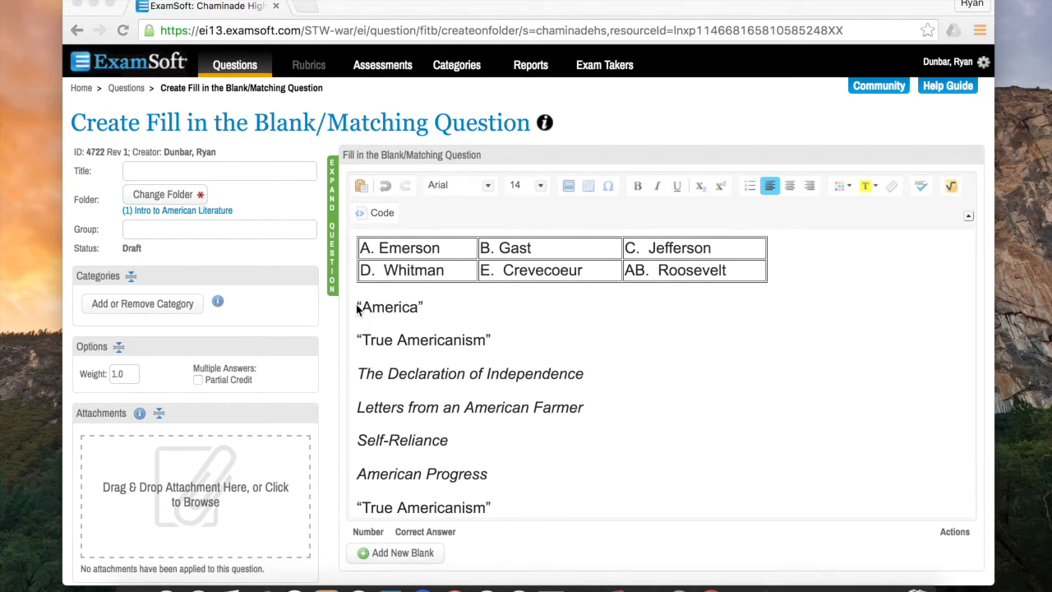
left_click(357, 306)
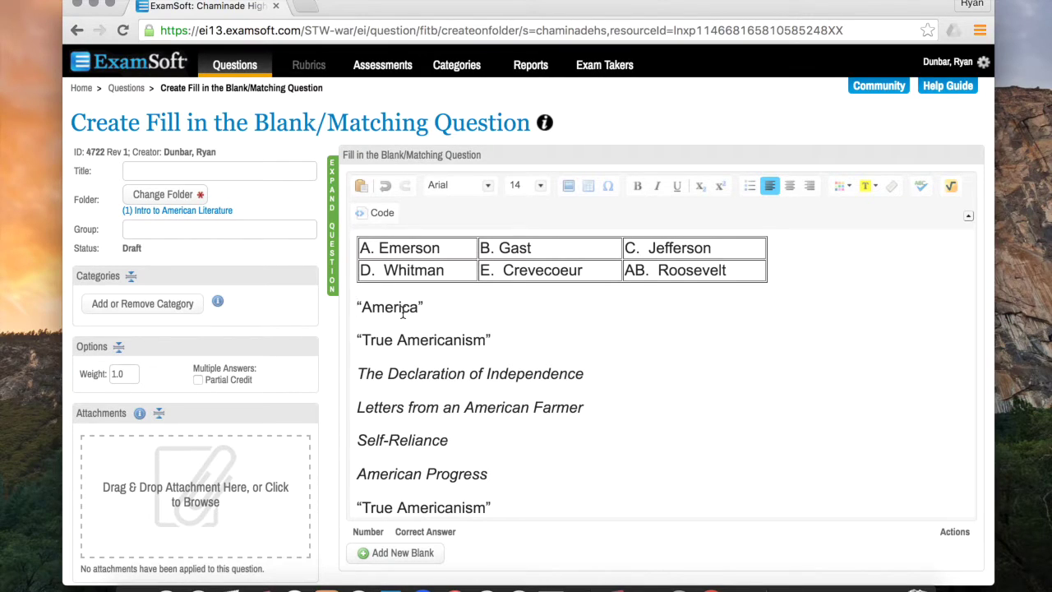
Insert blank 1 before "America" with correct answer D
left_click(380, 553)
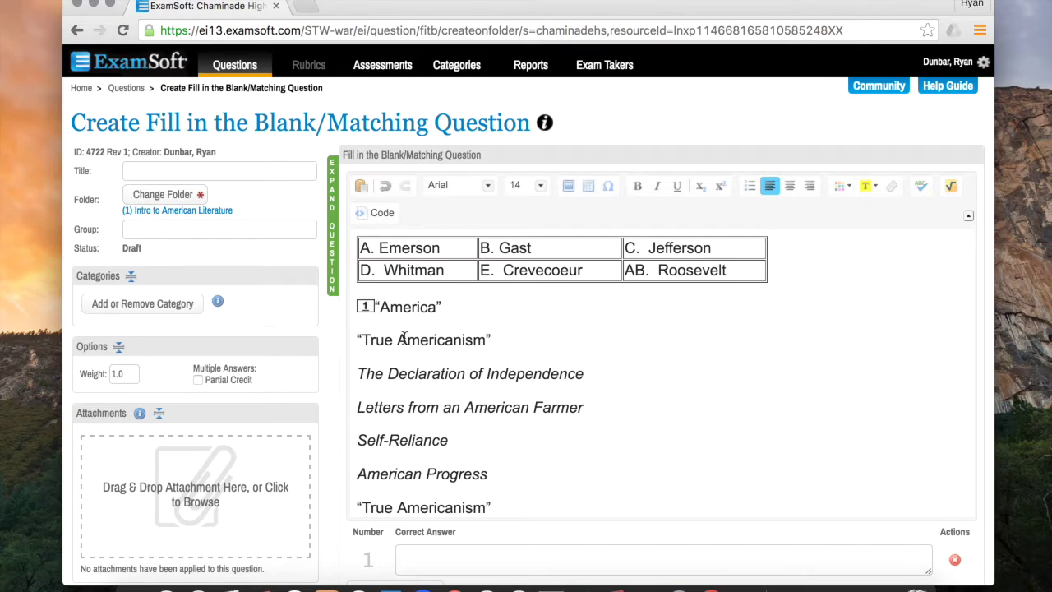
scroll(394, 346, "down", 3)
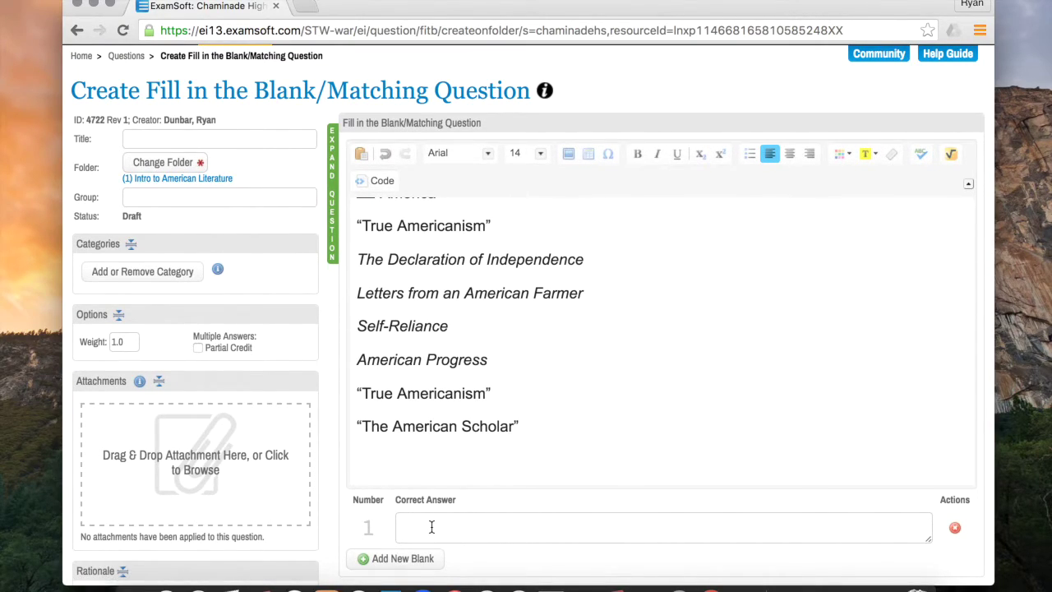
scroll(431, 526, "up", 2)
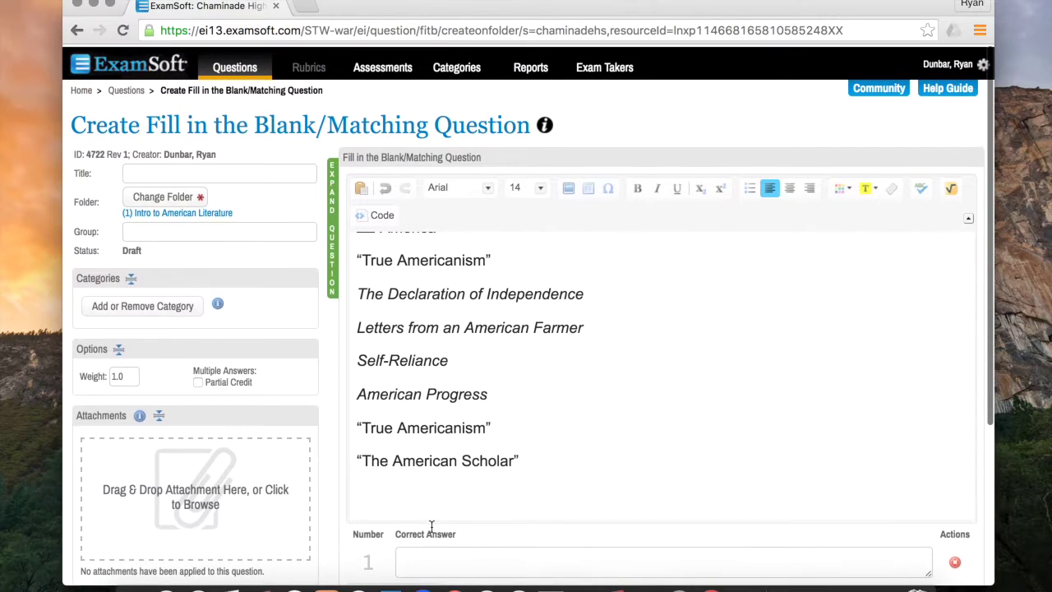
scroll(404, 328, "up", 3)
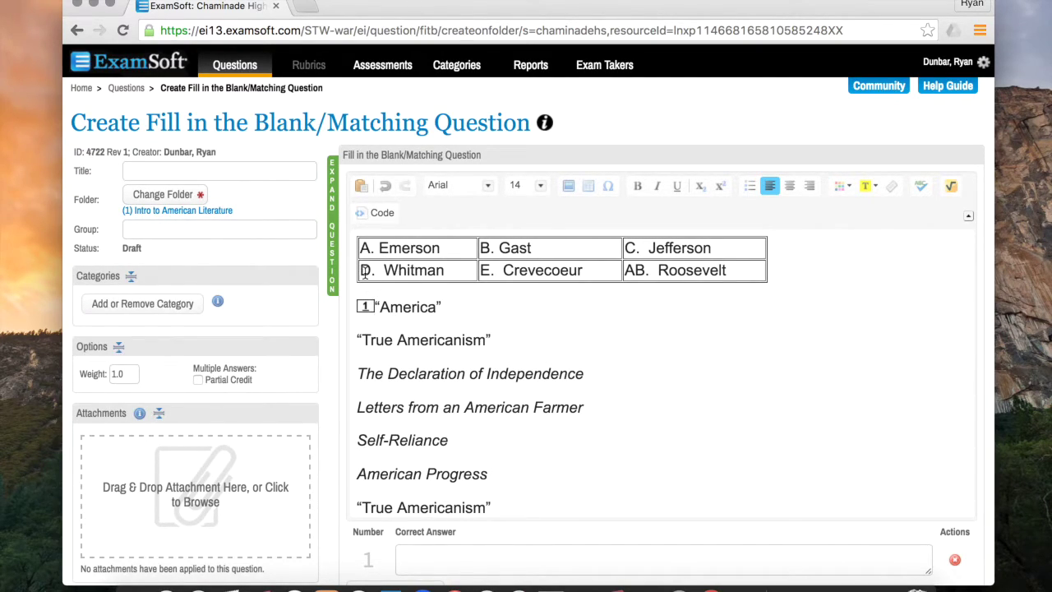
scroll(399, 360, "down", 3)
scroll(400, 360, "down", 3)
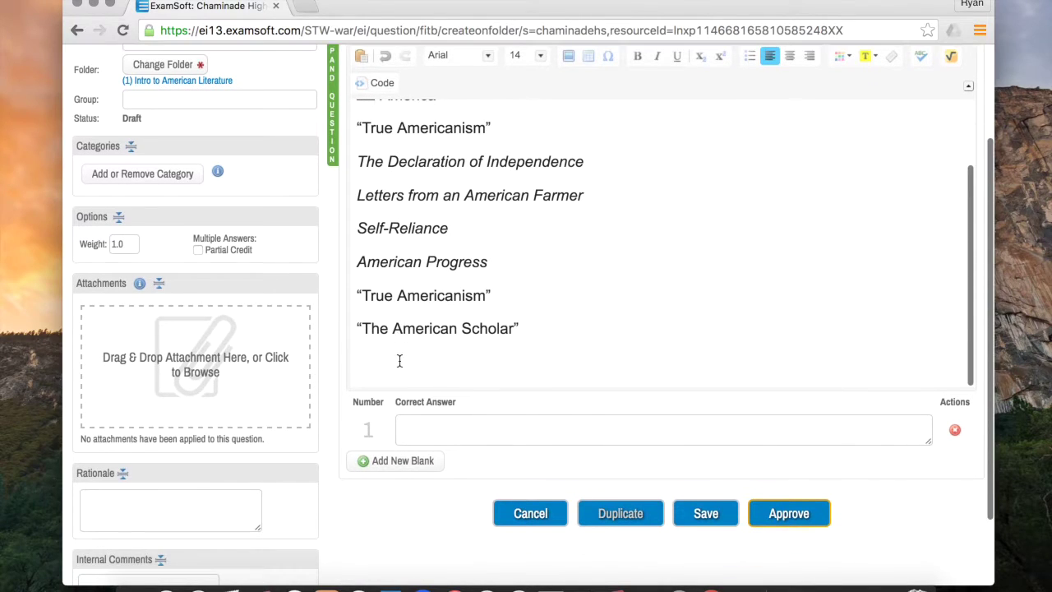
left_click(414, 426)
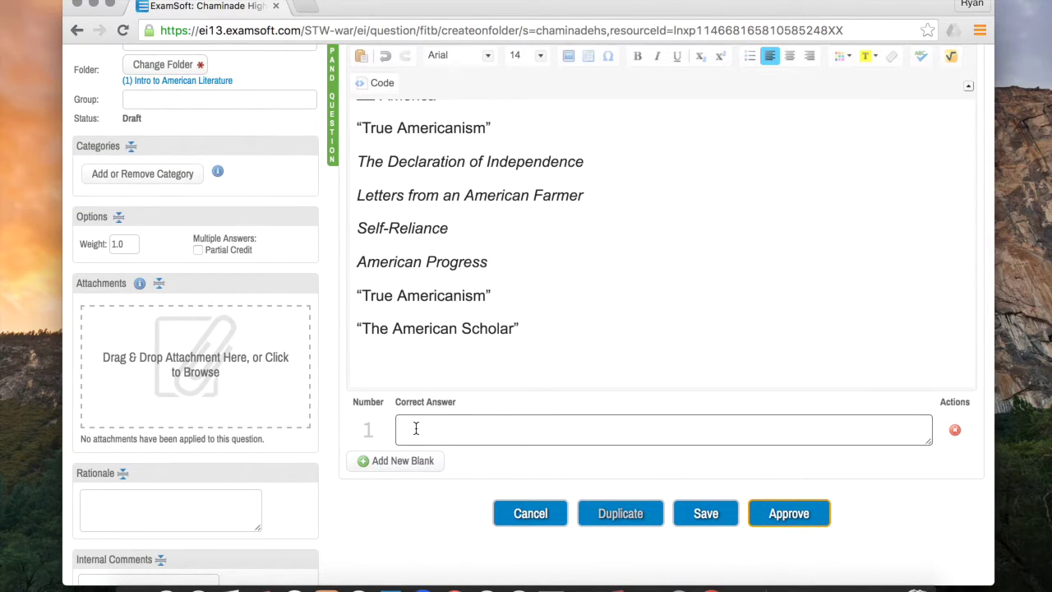
type("D")
Insert blank 2 before "True Americanism" with correct answer AB
scroll(442, 374, "up", 2)
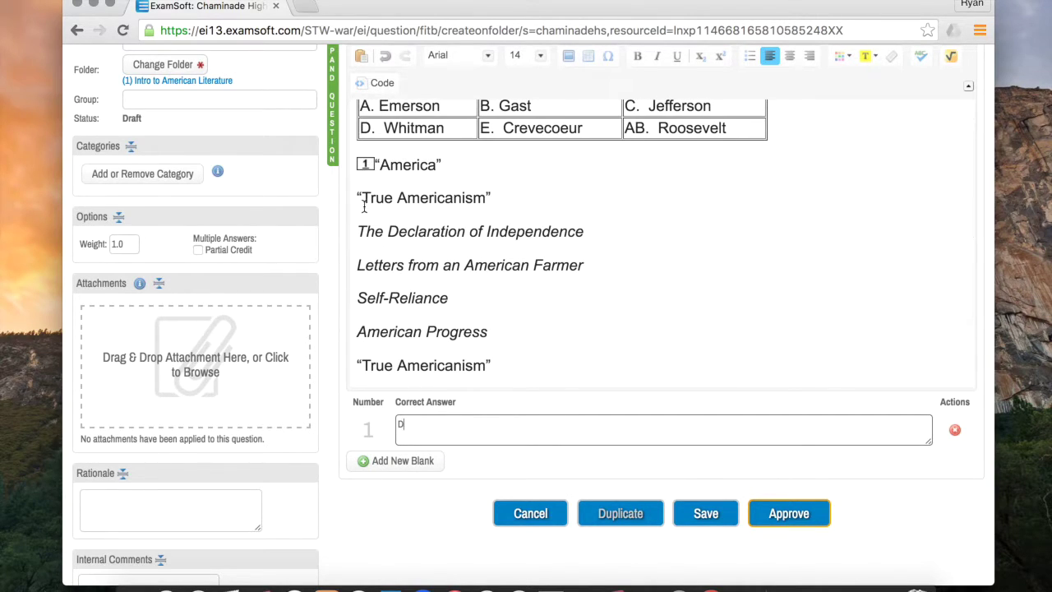
left_click(359, 198)
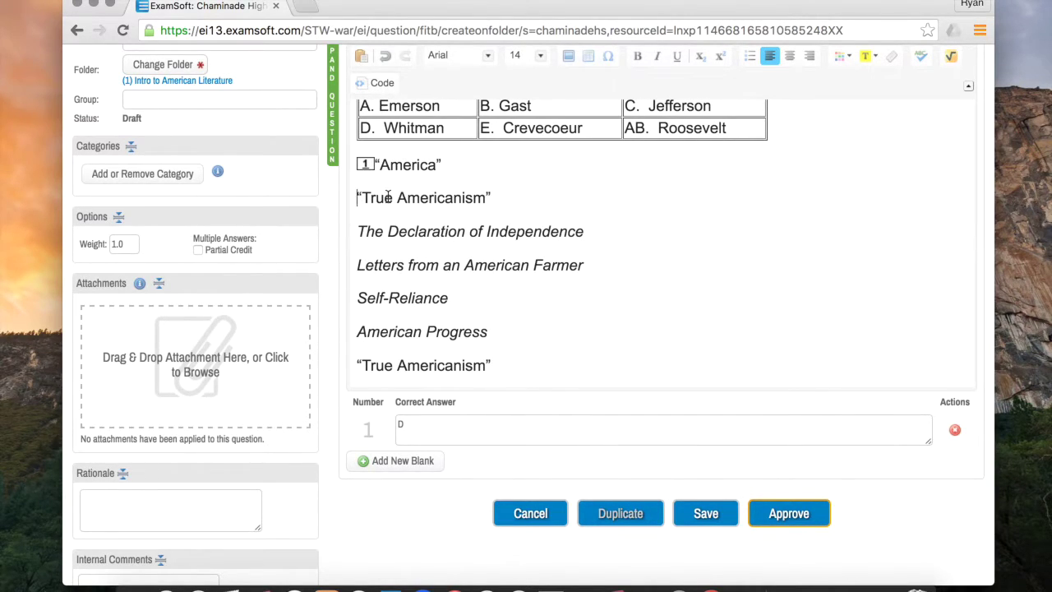
left_click(380, 461)
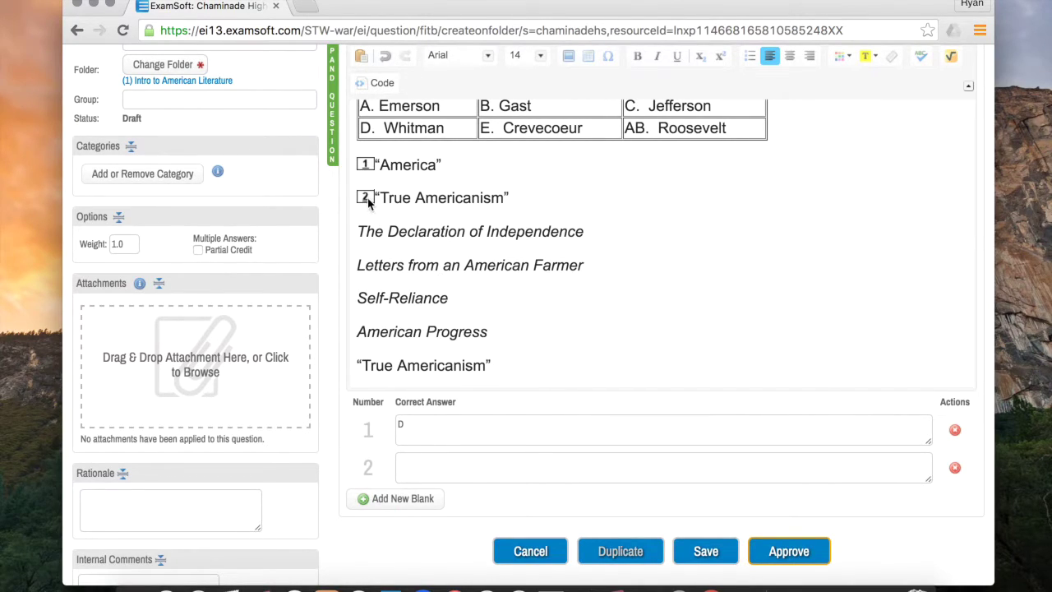
left_click(407, 464)
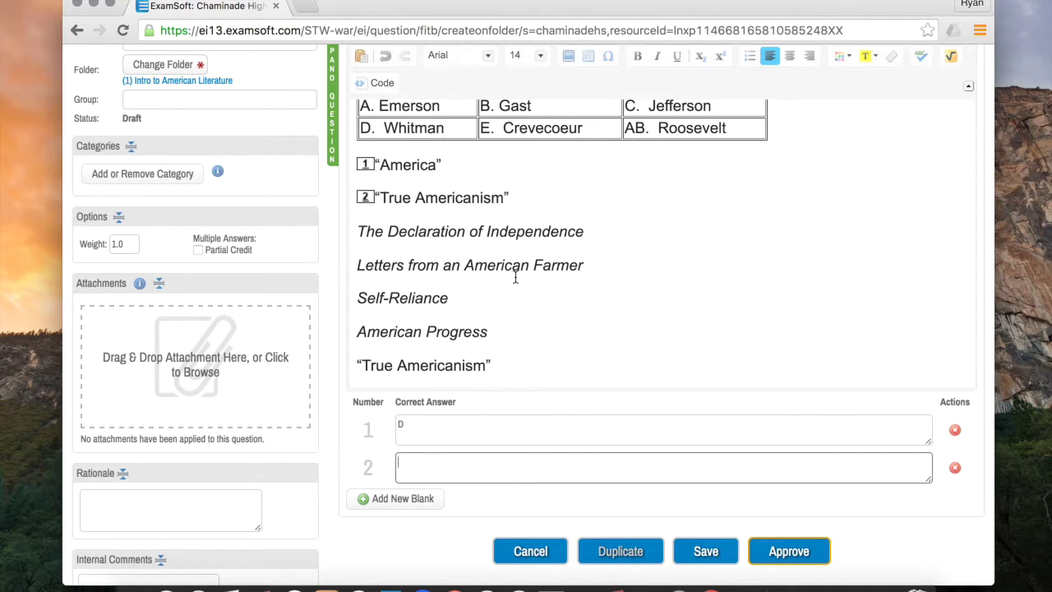
type("AB")
left_click(359, 230)
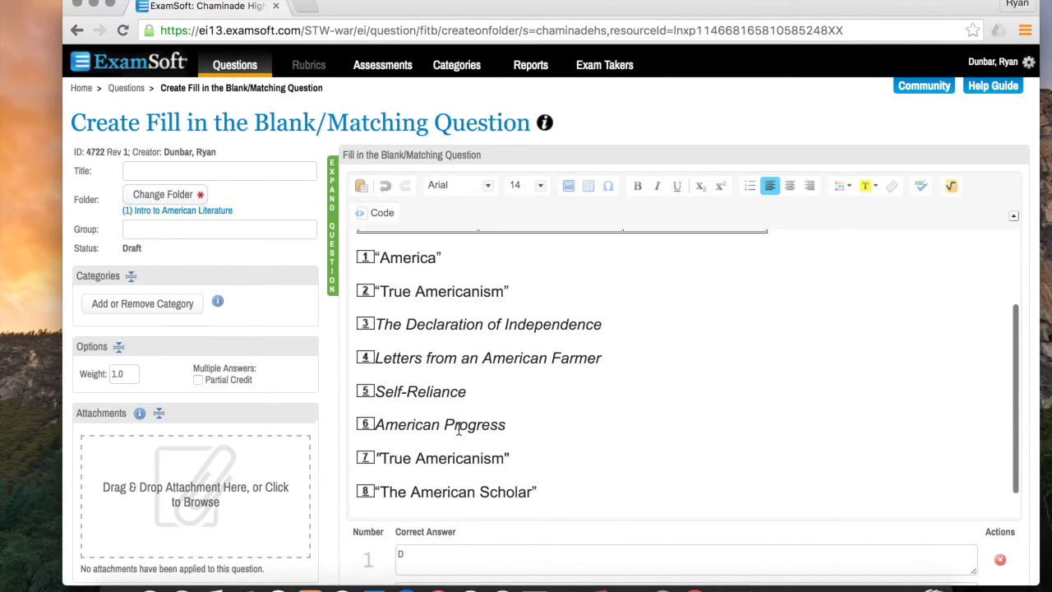
scroll(458, 429, "down", 2)
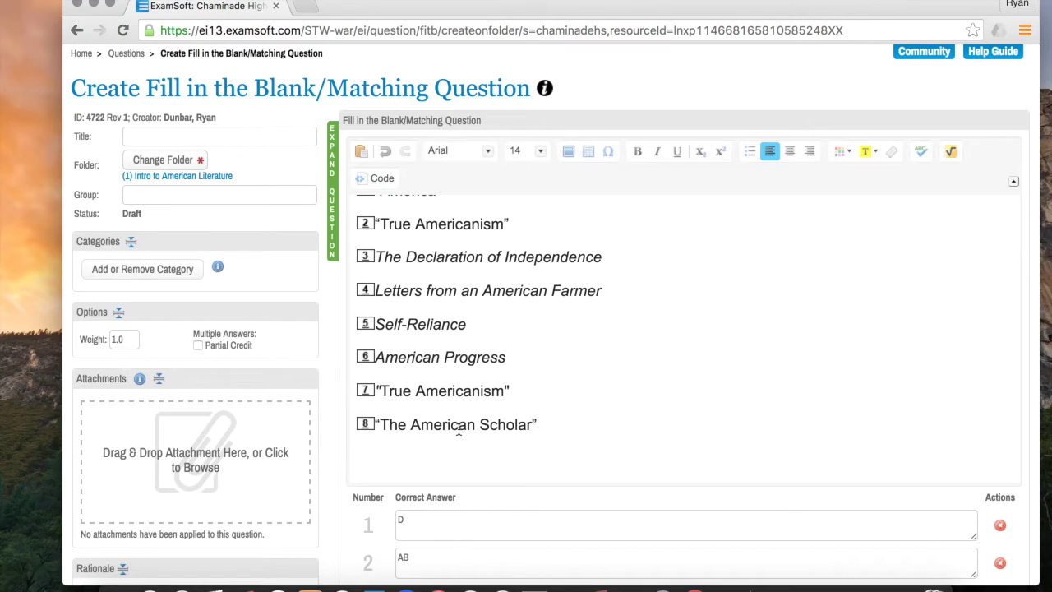
scroll(458, 429, "up", 5)
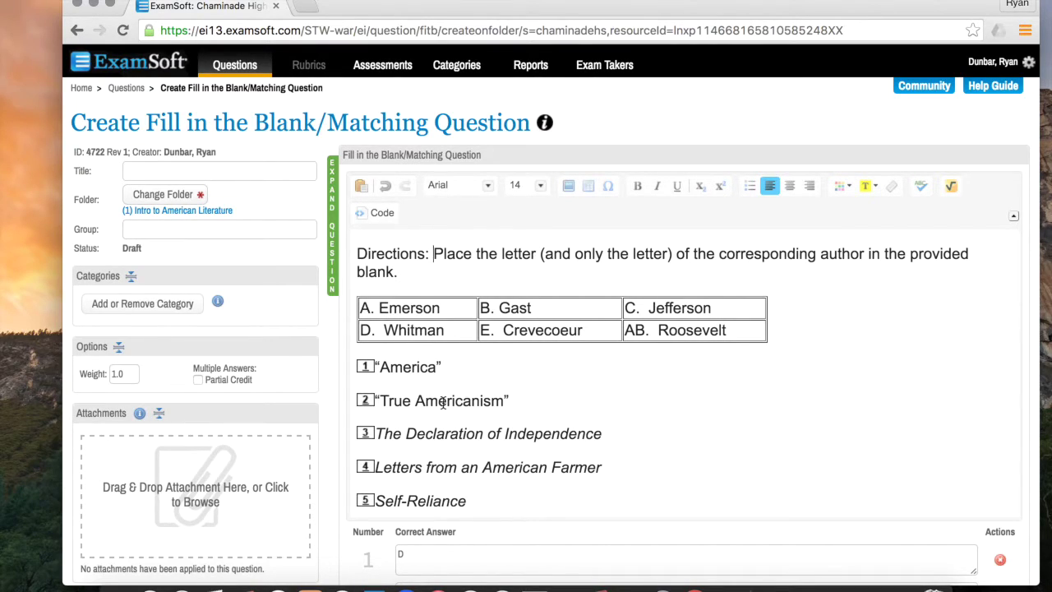
scroll(421, 415, "down", 3)
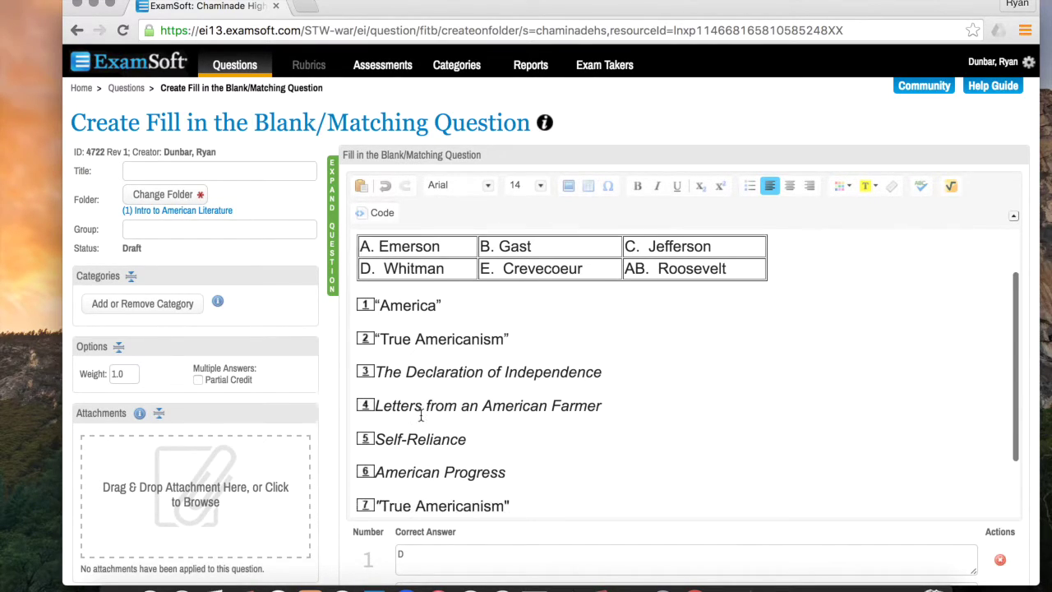
scroll(421, 415, "down", 1)
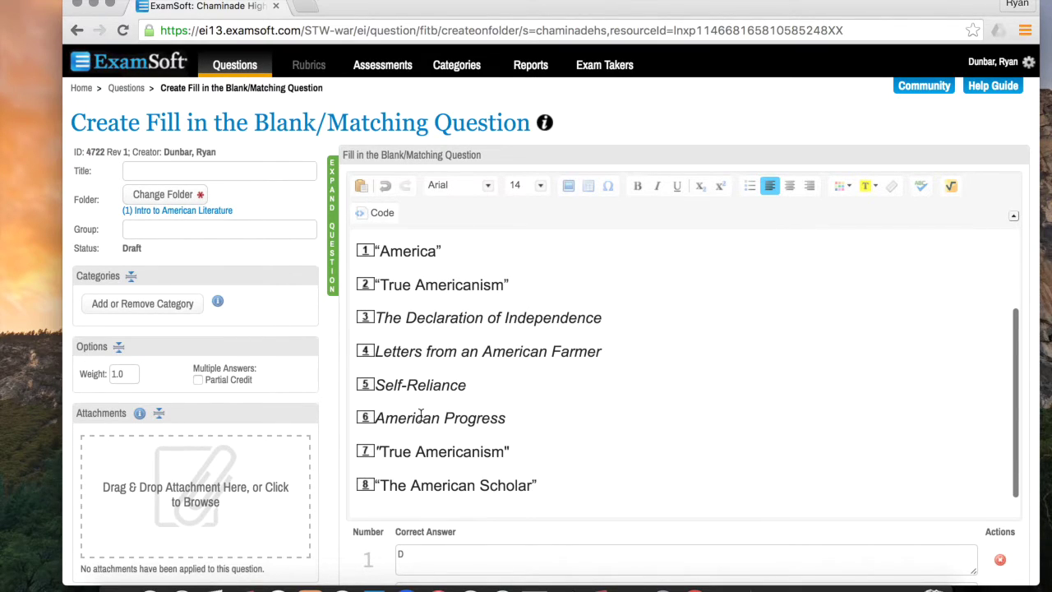
scroll(421, 414, "down", 1)
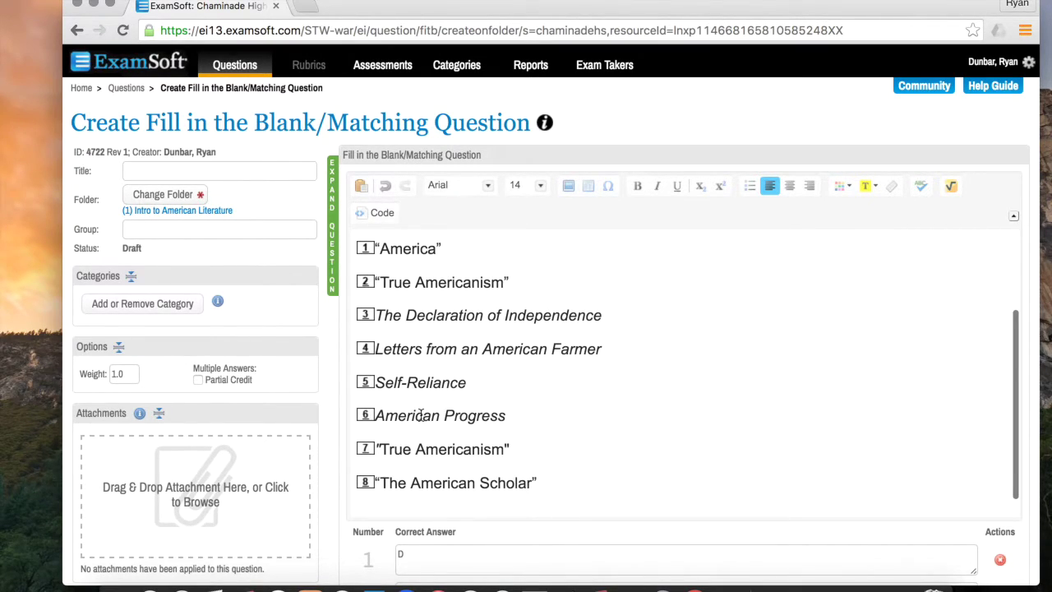
scroll(420, 415, "down", 3)
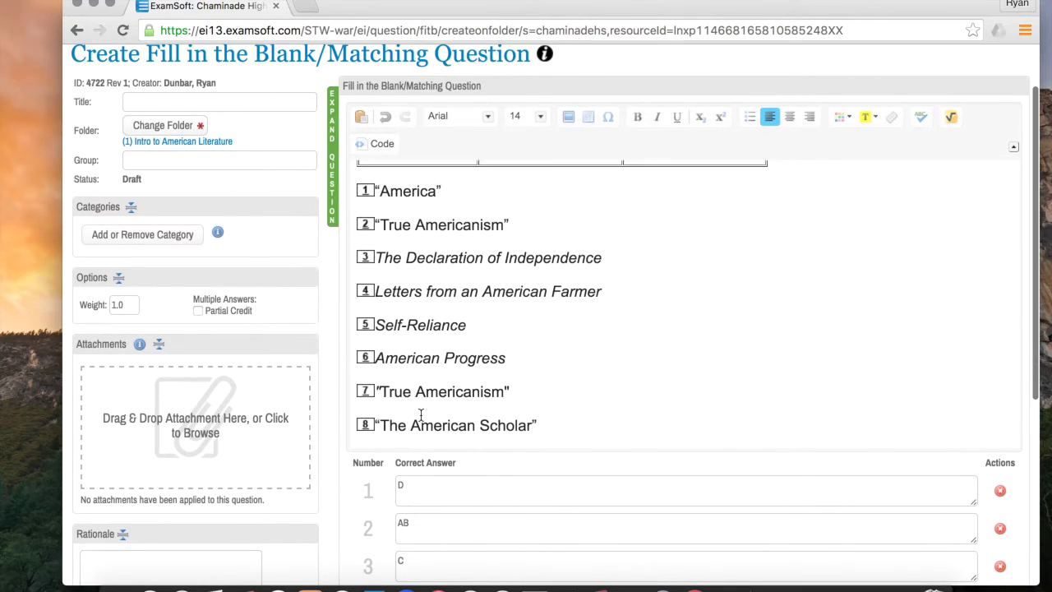
scroll(420, 415, "down", 1)
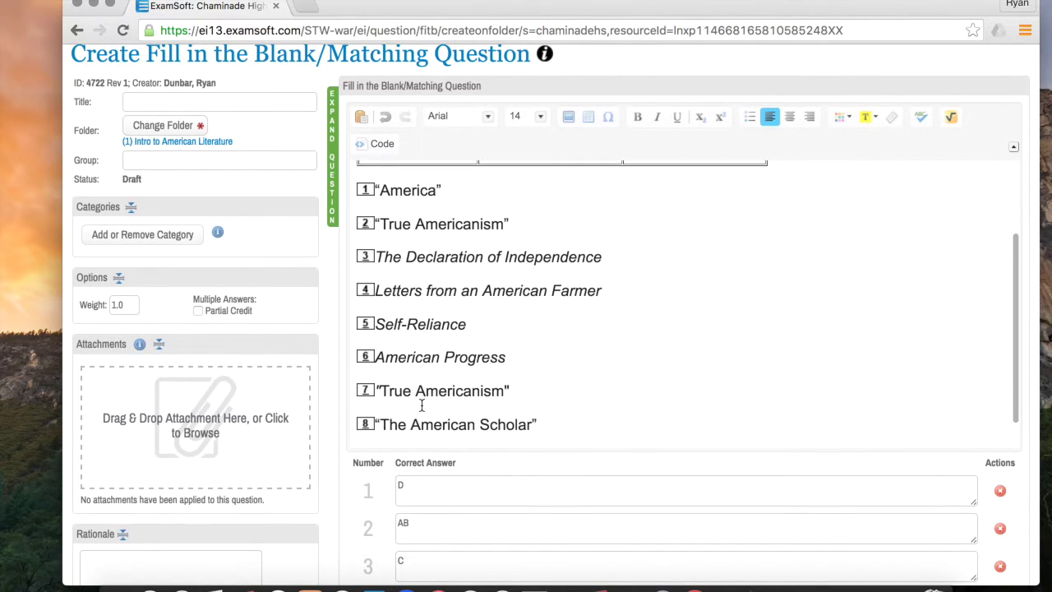
scroll(514, 411, "down", 2)
scroll(509, 434, "down", 5)
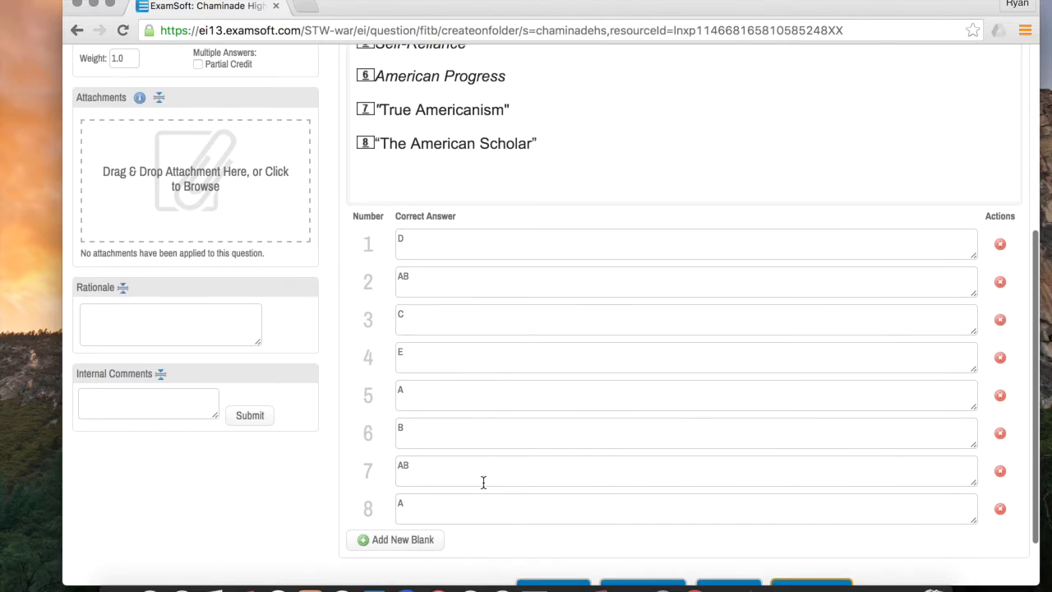
scroll(458, 340, "up", 5)
Delete the duplicate "True Americanism" text and its blank marker from item 7
scroll(456, 337, "down", 1)
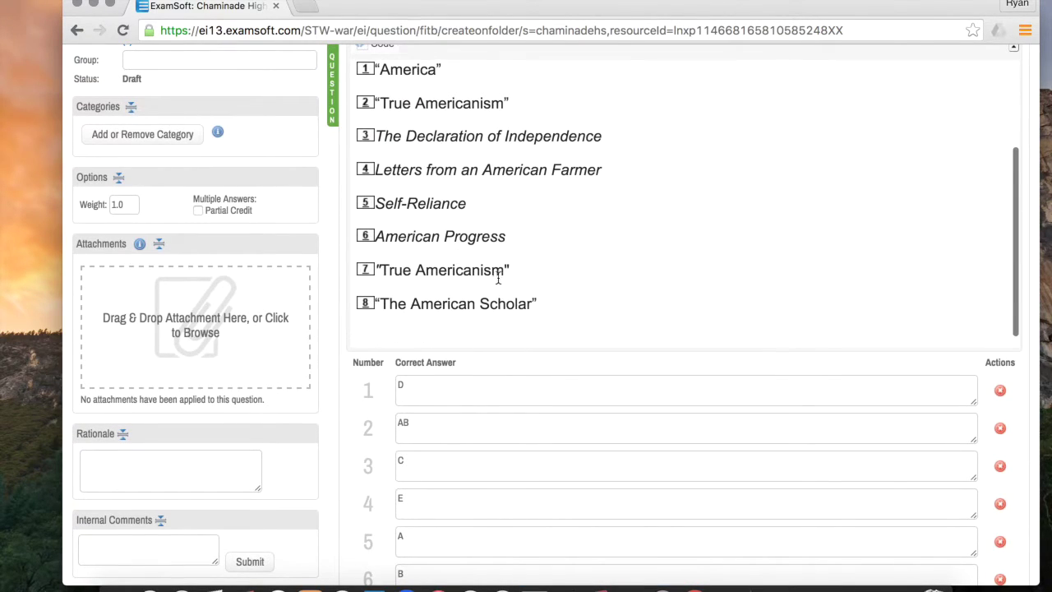
left_click_drag(511, 270, 369, 270)
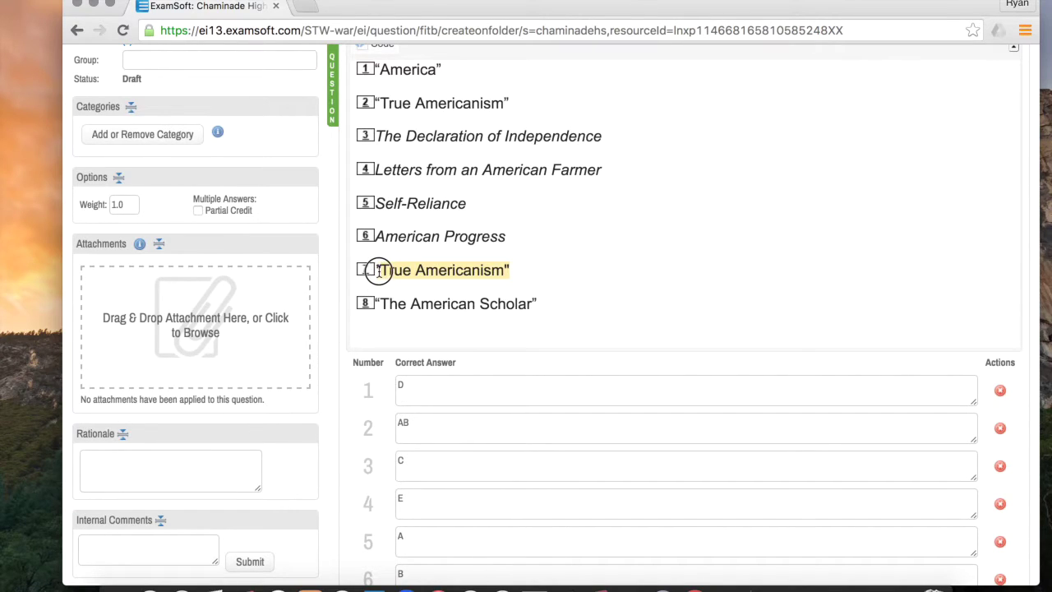
key("BackSpace")
key("BackSpace")
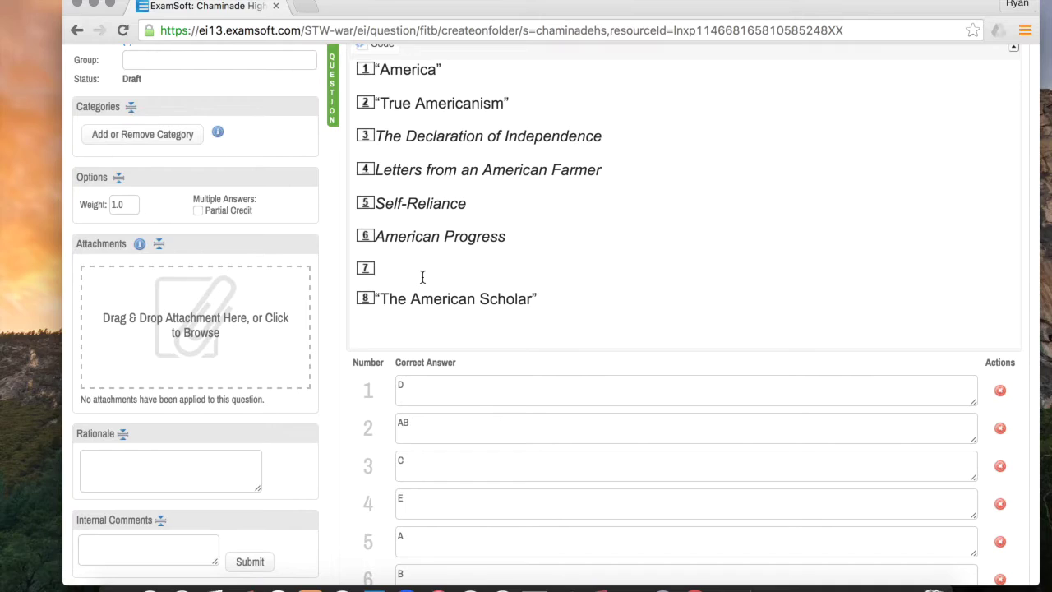
key("BackSpace")
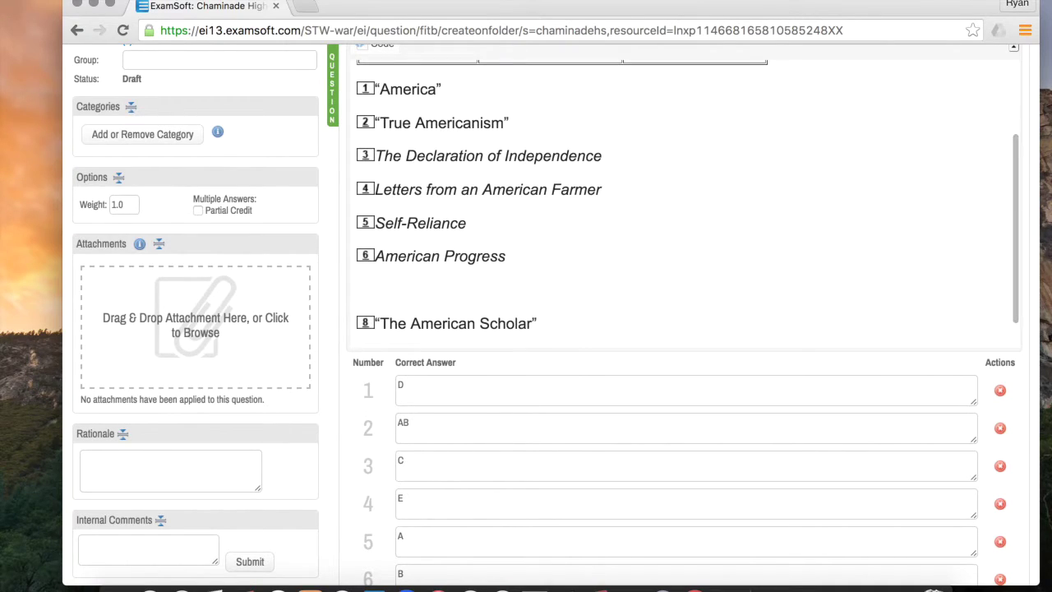
key("BackSpace")
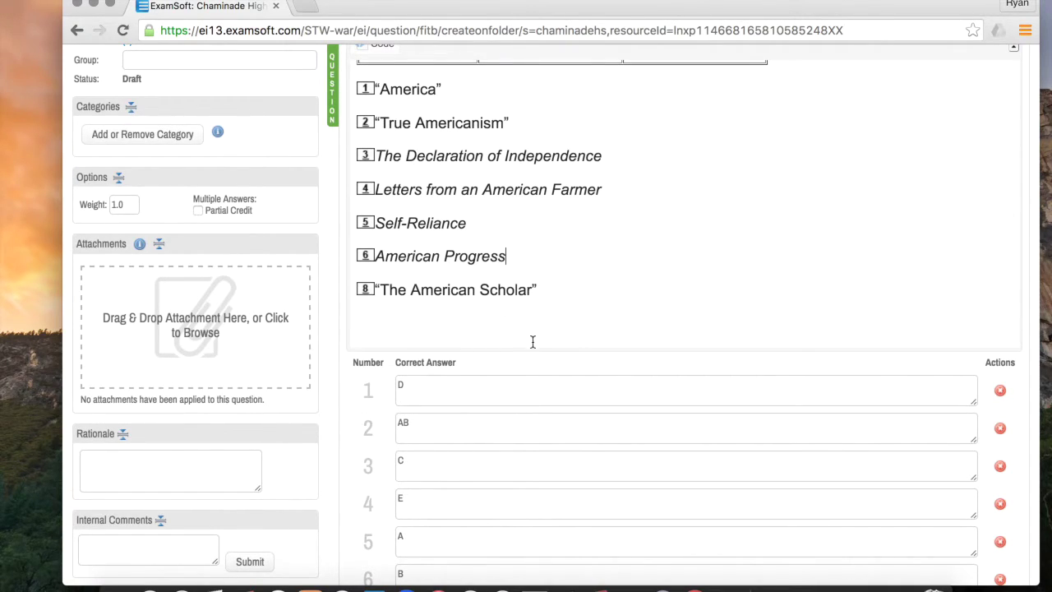
Remove answer row 7 and the empty line after "The American Scholar"
scroll(532, 341, "down", 5)
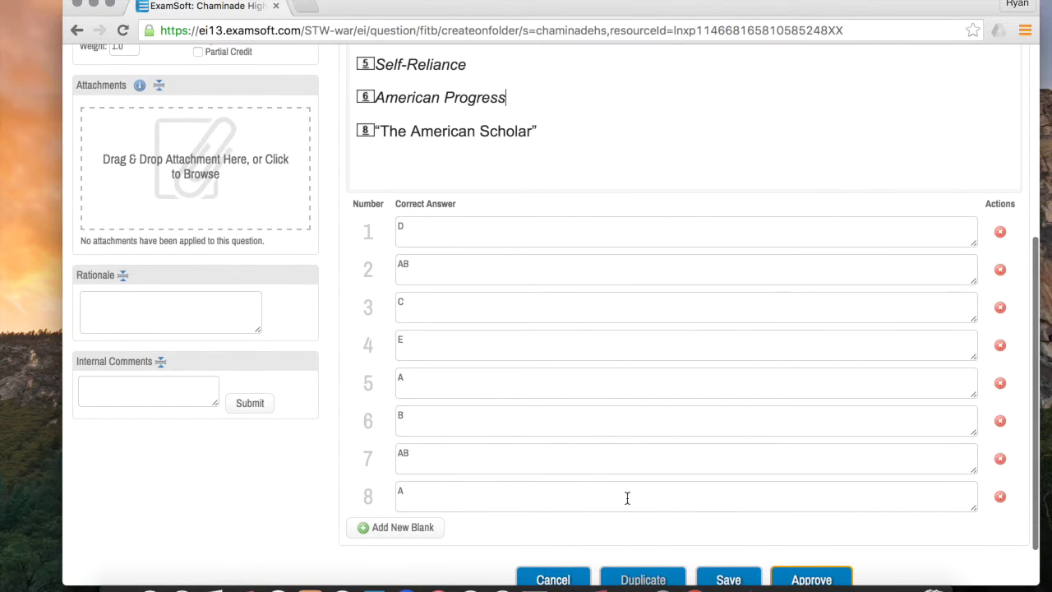
left_click(1000, 460)
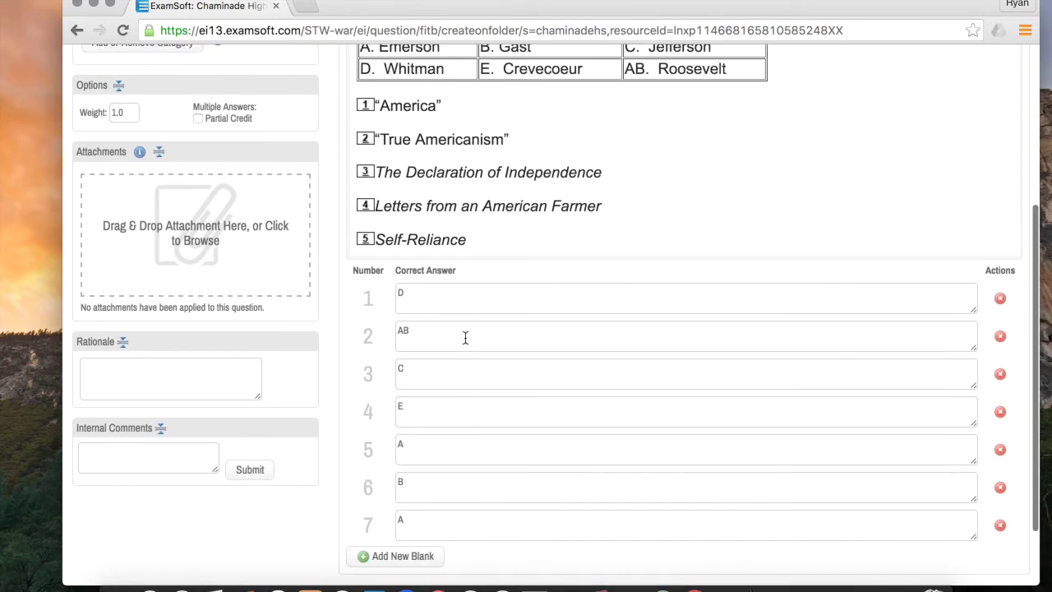
scroll(493, 247, "down", 3)
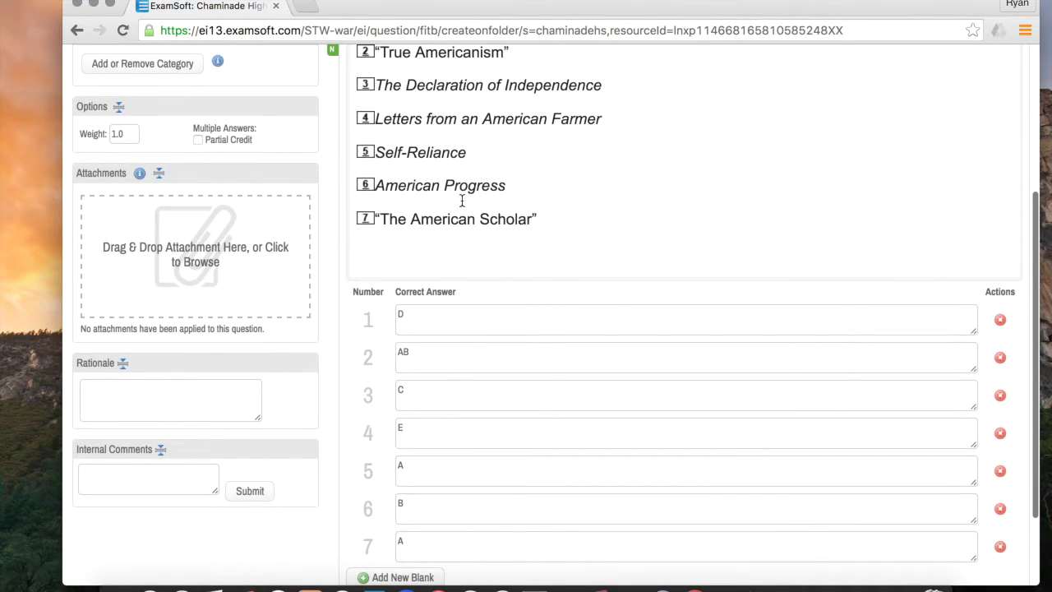
left_click(421, 255)
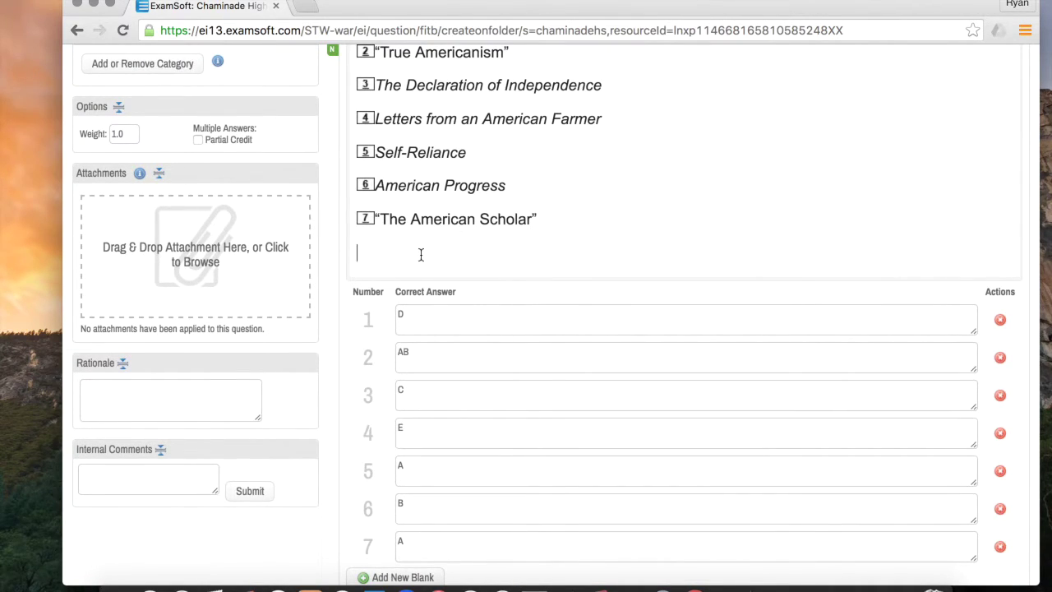
key("BackSpace")
scroll(448, 224, "up", 5)
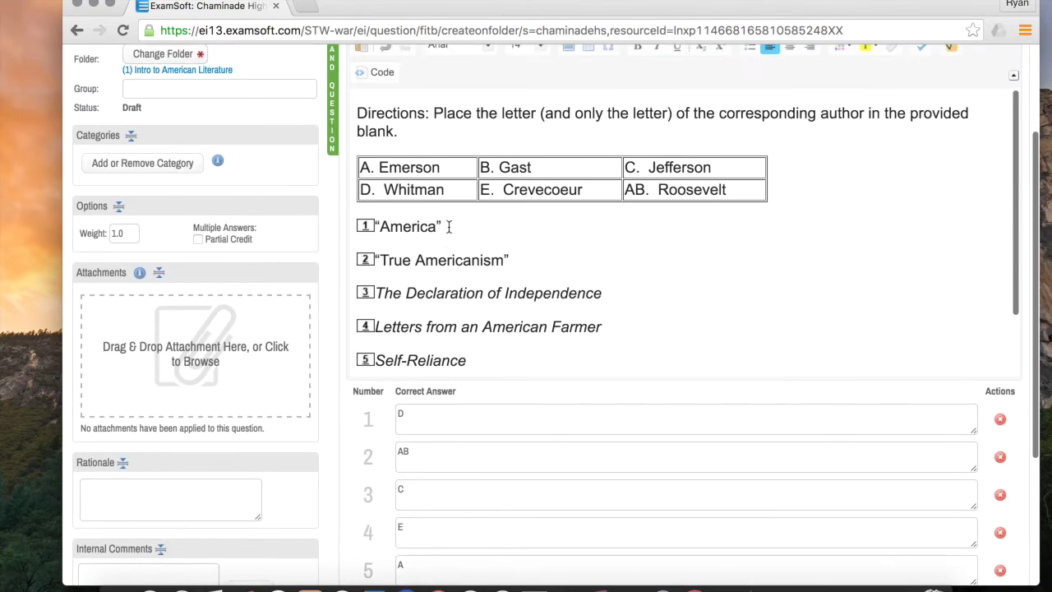
scroll(448, 227, "up", 1)
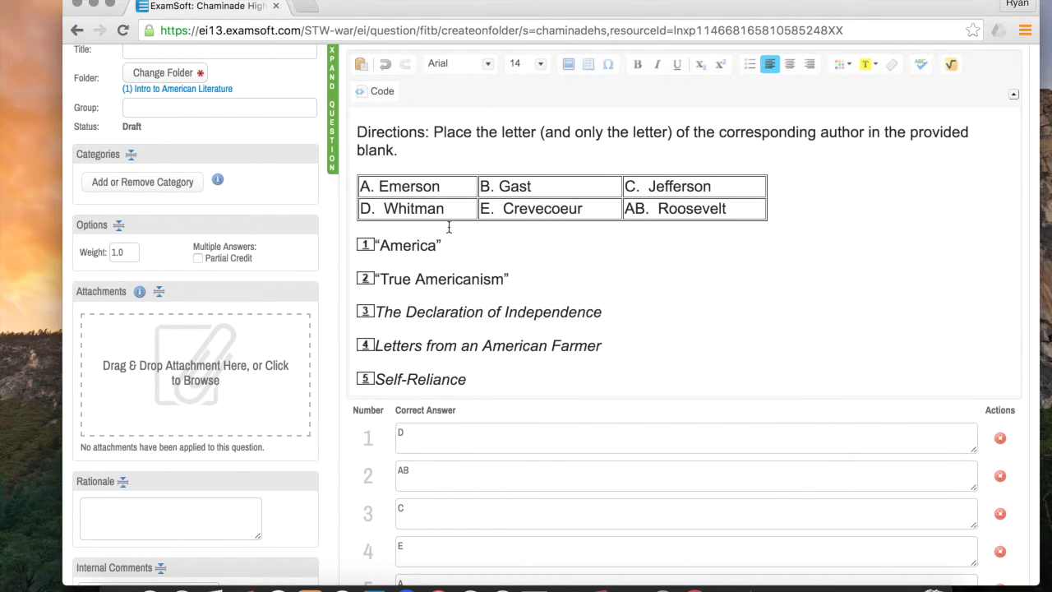
scroll(500, 349, "down", 2)
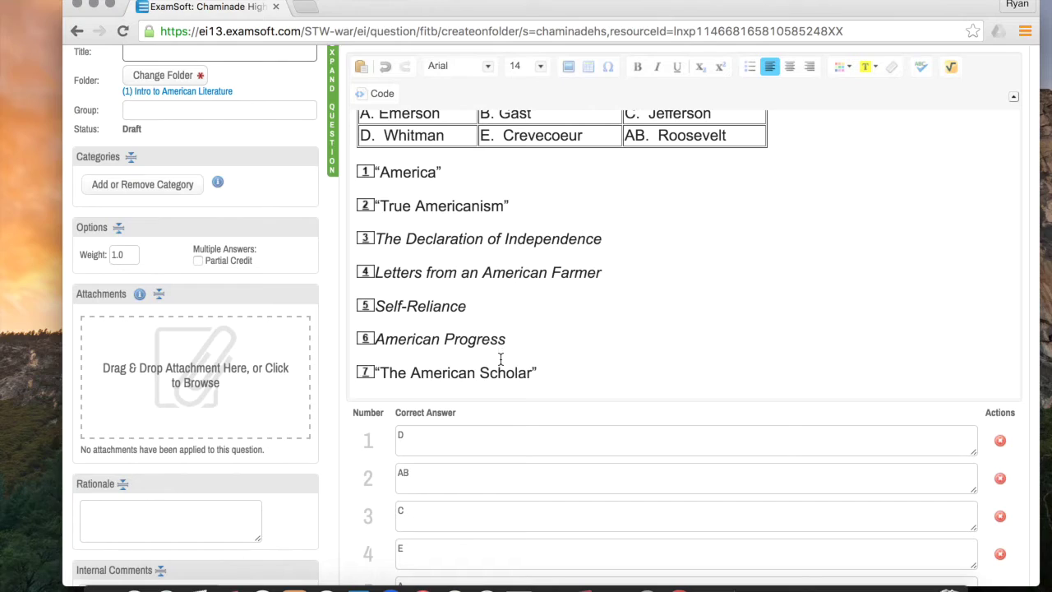
scroll(499, 361, "up", 5)
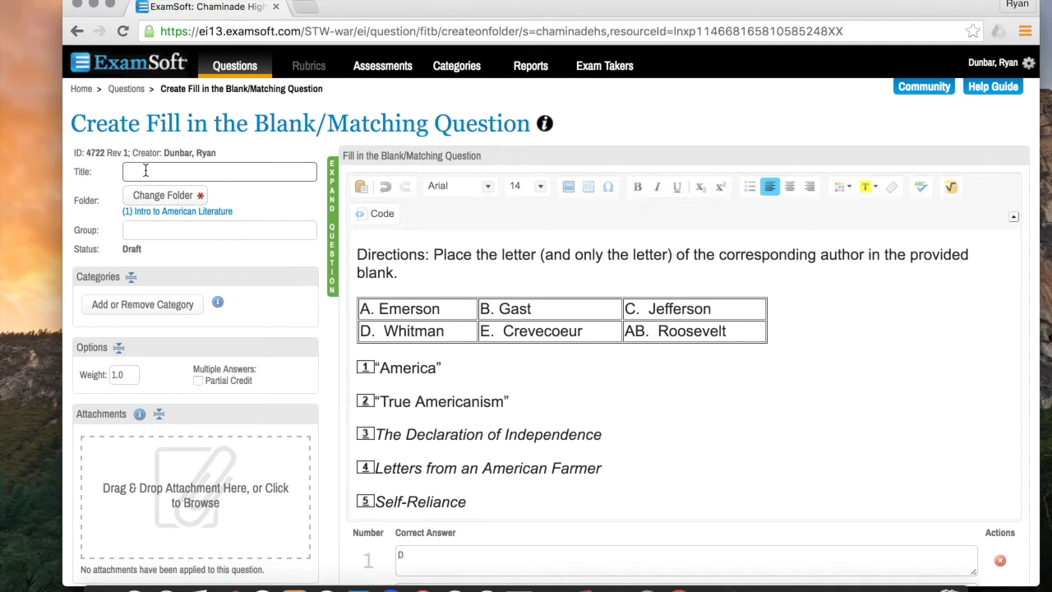
Enter title "Matching - Intro to American Authors" and group "Intro to American Literature"
type("Matching - Intro to American Authors")
left_click(140, 230)
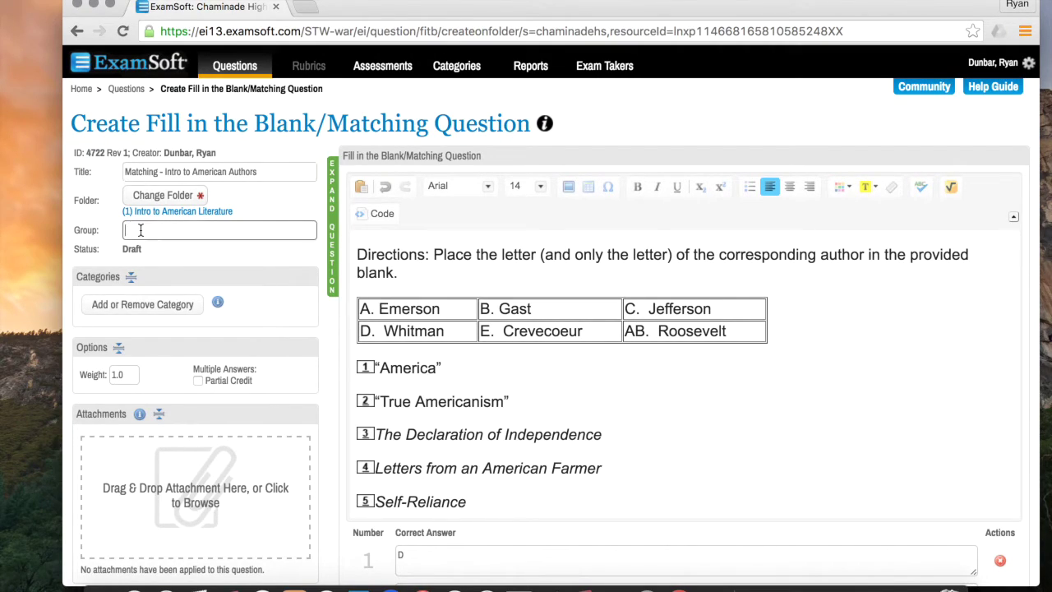
type("Intro to American Literature")
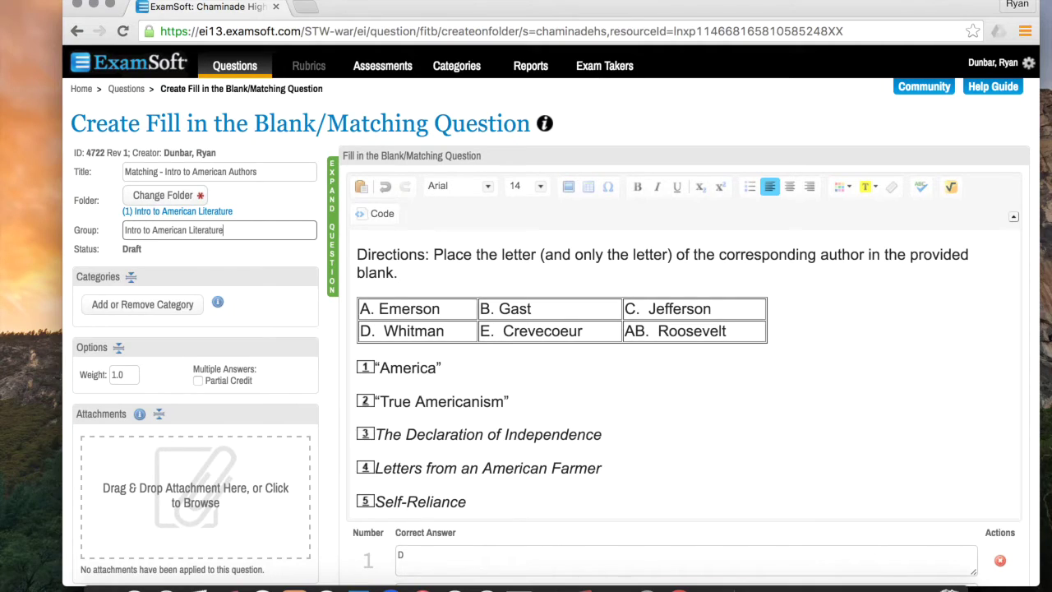
scroll(163, 327, "down", 3)
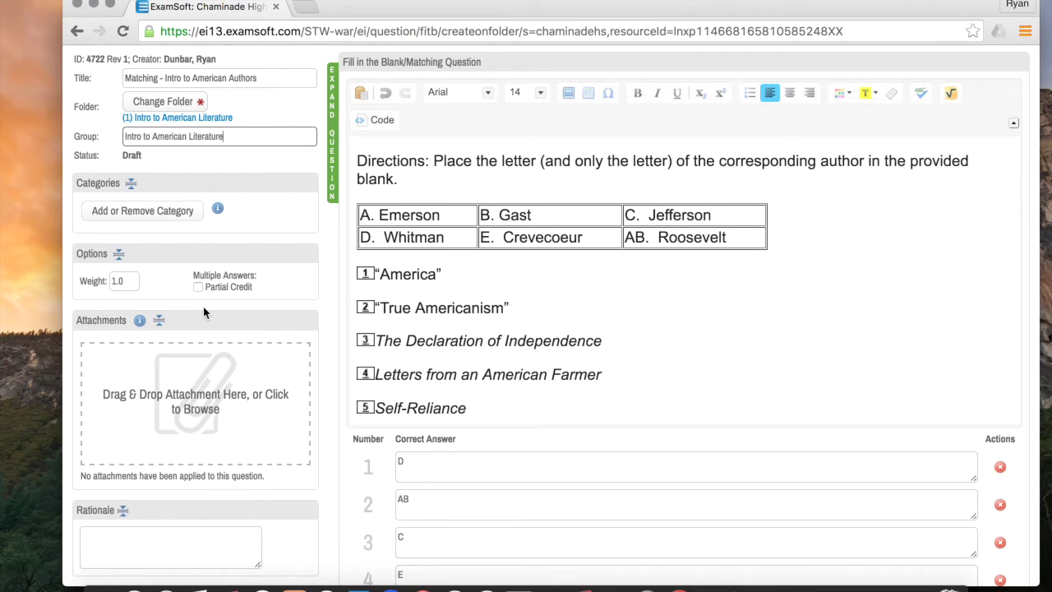
scroll(427, 353, "down", 5)
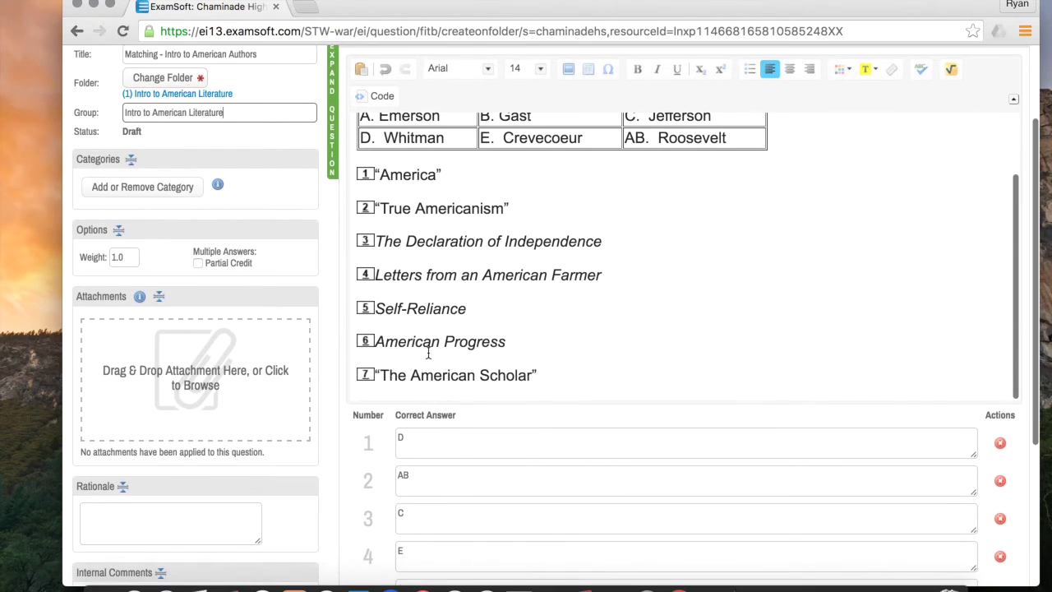
scroll(427, 353, "up", 5)
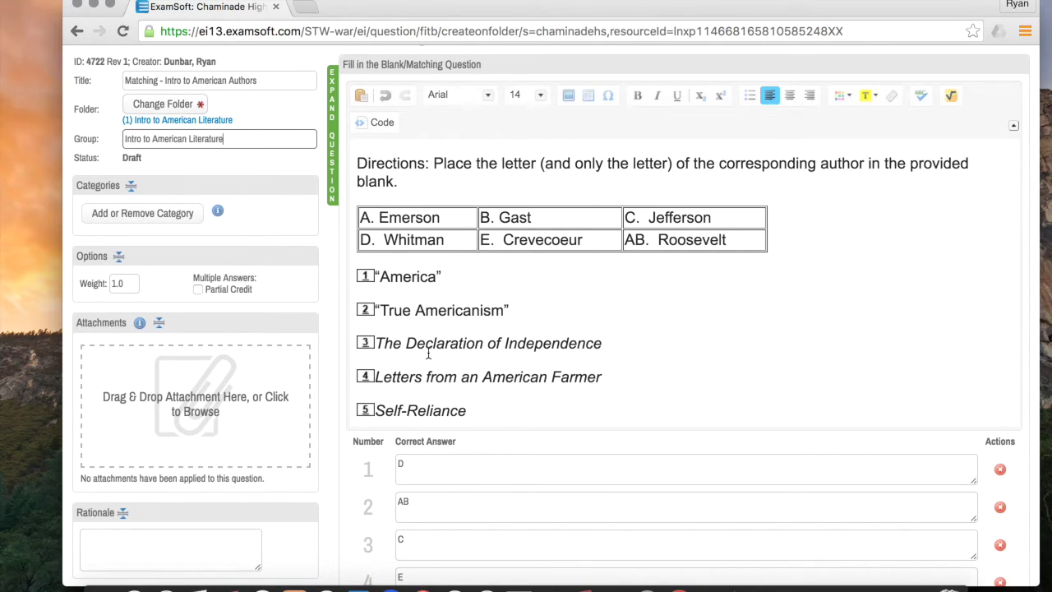
Enter weight 7 and tick Partial Credit under Multiple Answers
left_click(116, 283)
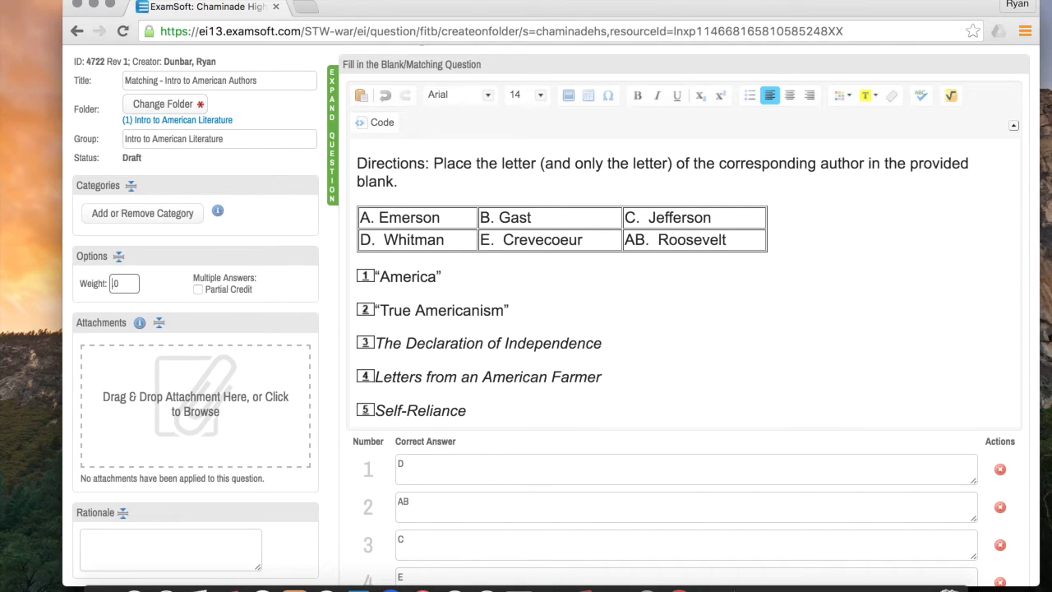
type("7.")
left_click(197, 290)
scroll(192, 388, "down", 1)
scroll(191, 388, "down", 3)
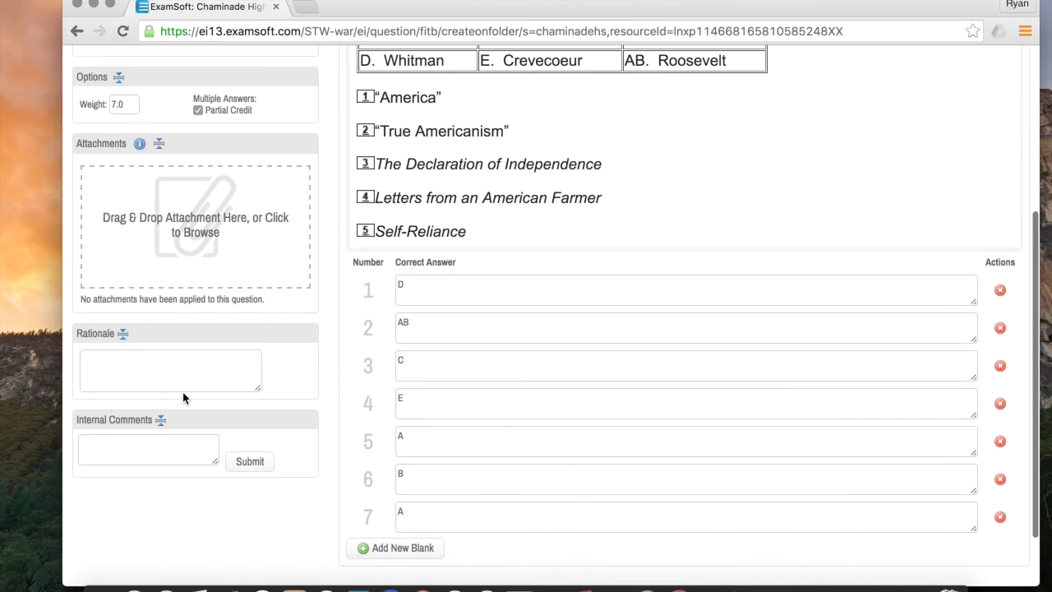
scroll(312, 422, "up", 5)
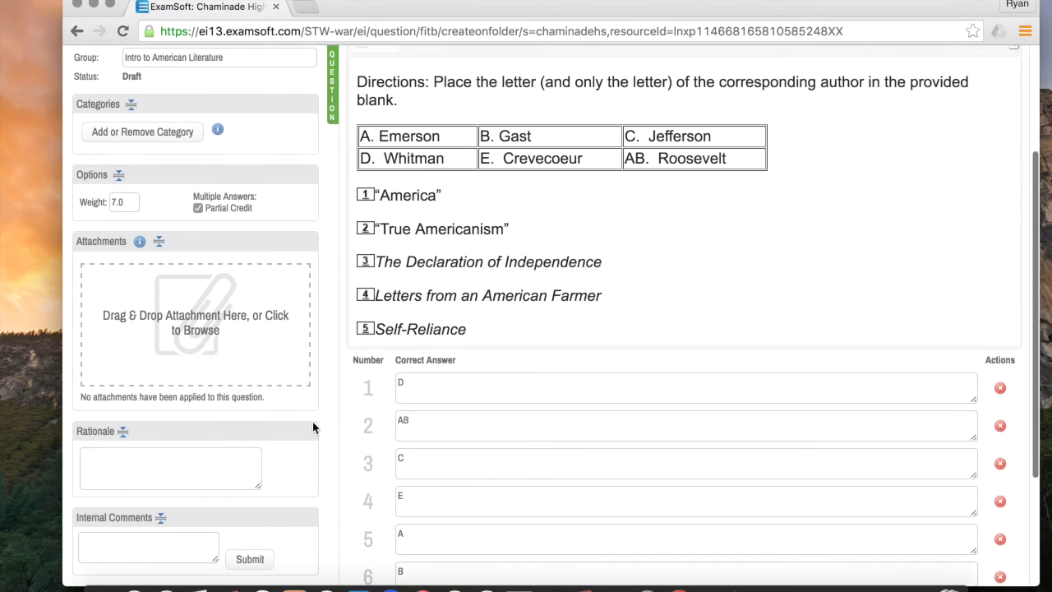
scroll(526, 325, "down", 7)
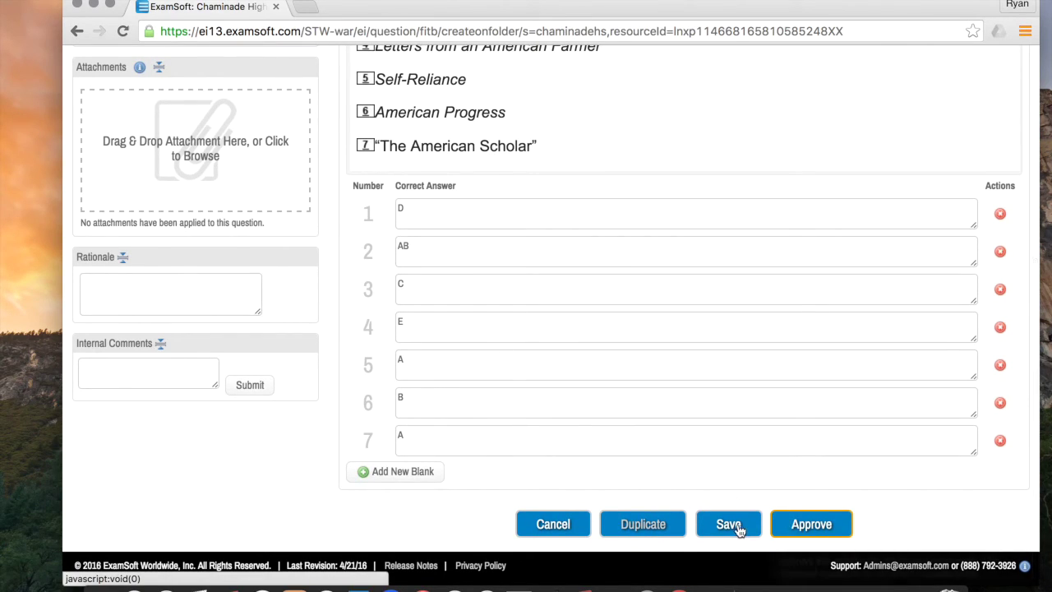
Approve the seven-blank matching question to submit and save it
left_click(795, 529)
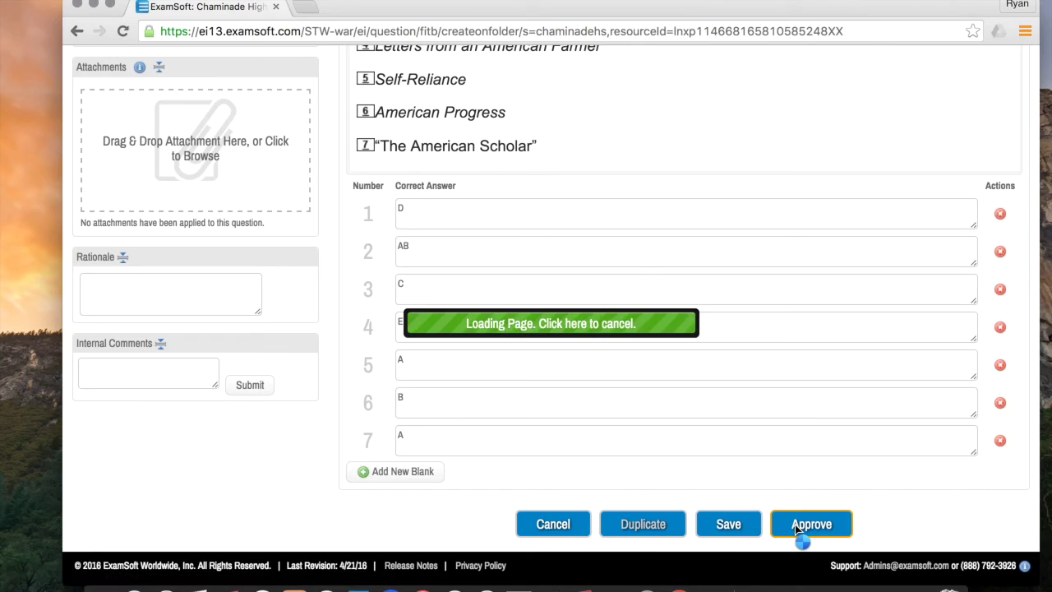